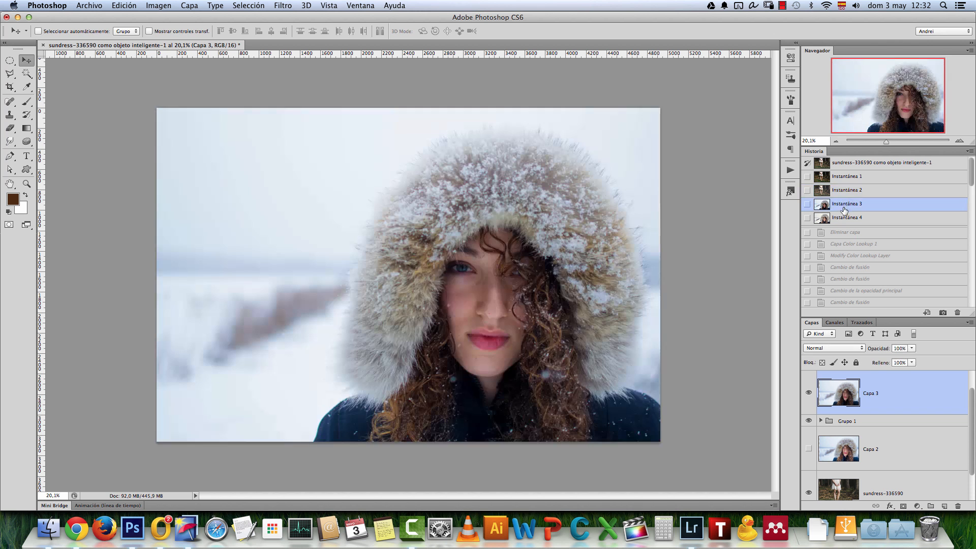
Compare history snapshots Instantánea 3 and Instantánea 4, and expand Grupo 1 to examine its adjustment layers.
{"action": "left_click", "coordinate": [842, 219]}
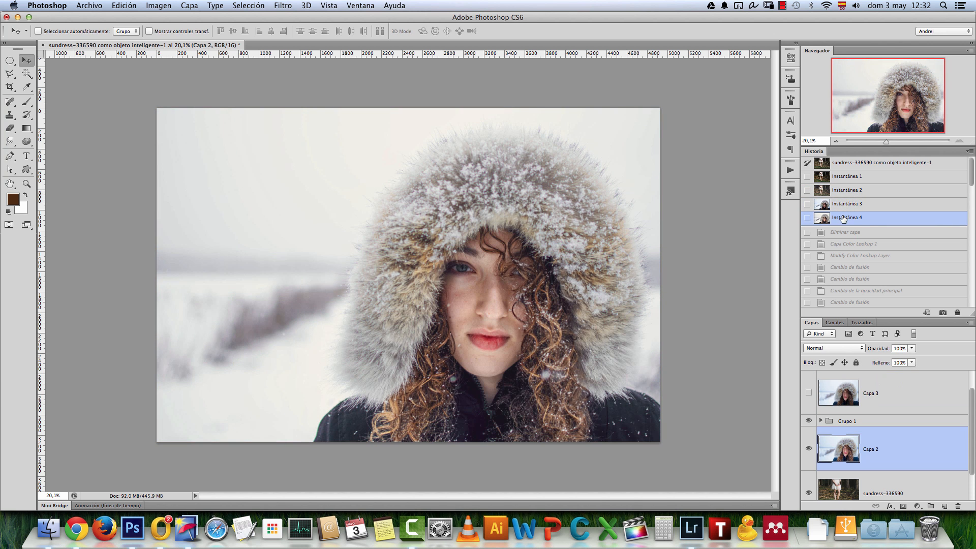
{"action": "left_click", "coordinate": [845, 204]}
{"action": "left_click", "coordinate": [842, 218]}
{"action": "left_click", "coordinate": [821, 420]}
{"action": "mouse_move", "coordinate": [972, 398]}
{"action": "left_mouse_down"}
{"action": "mouse_move", "coordinate": [971, 473]}
{"action": "mouse_move", "coordinate": [966, 393]}
{"action": "left_mouse_up"}
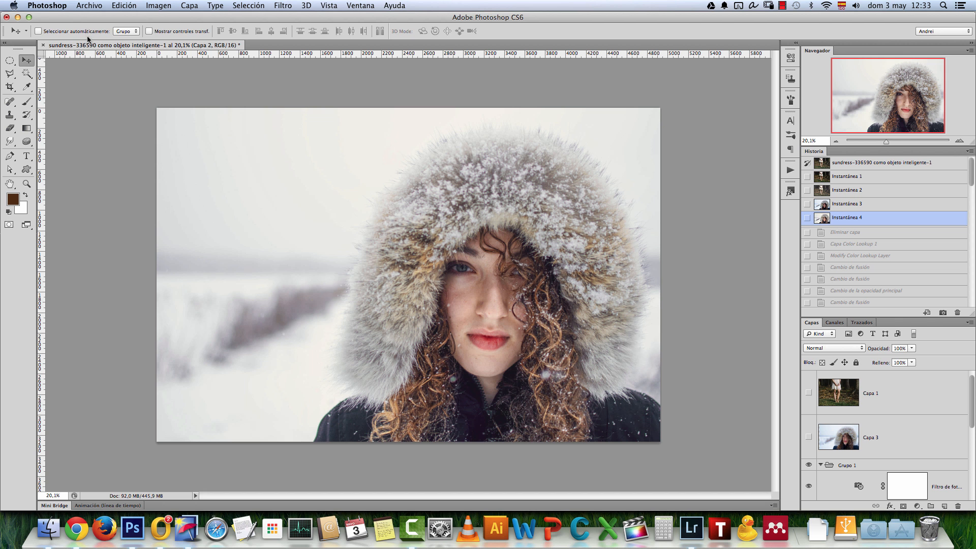
Check the JPEG handling options in the Camera Raw preferences and close them without changes.
{"action": "left_click", "coordinate": [60, 8]}
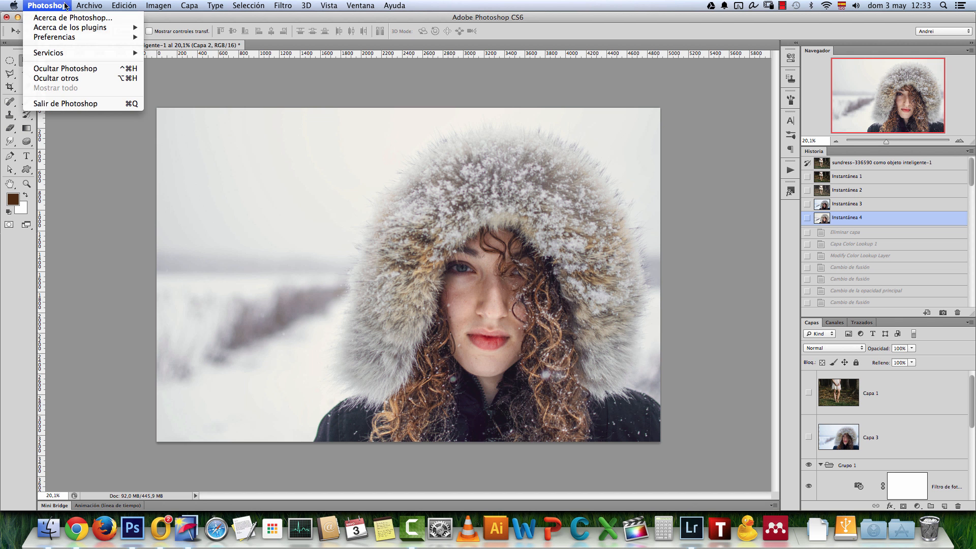
{"action": "mouse_move", "coordinate": [67, 40]}
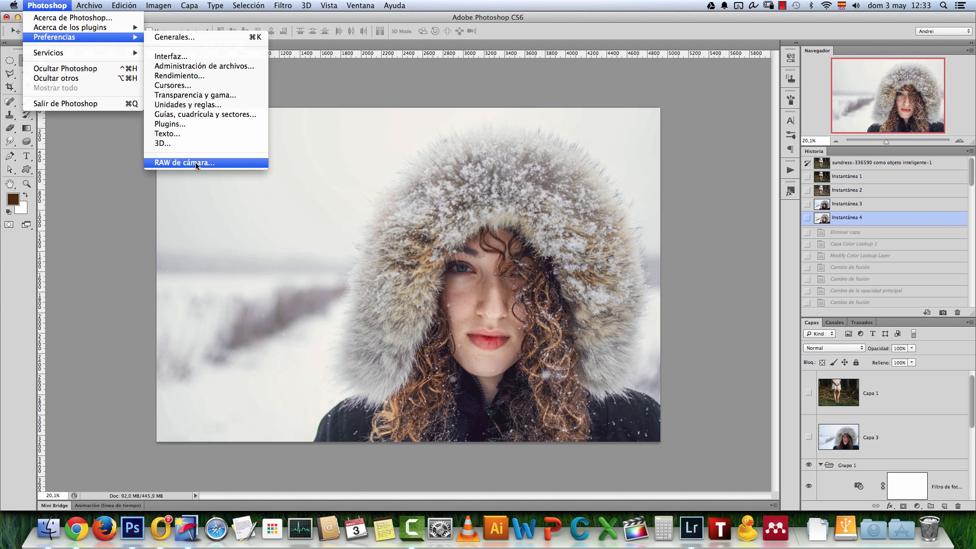
{"action": "left_click", "coordinate": [195, 163]}
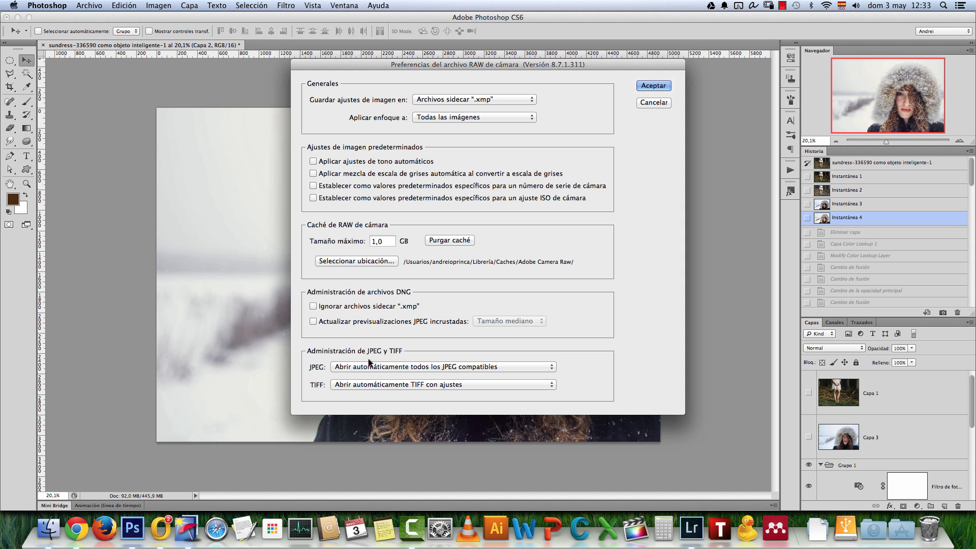
{"action": "left_click", "coordinate": [542, 369]}
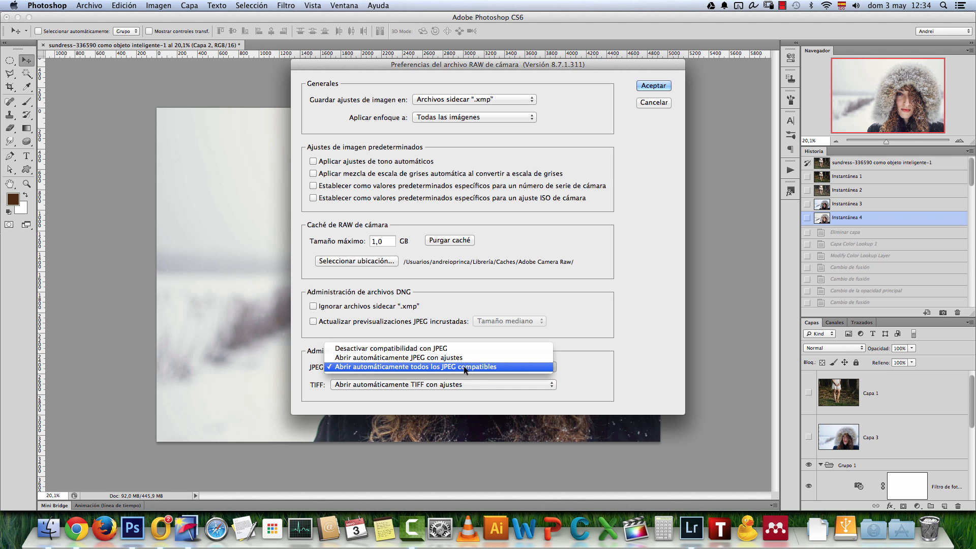
{"action": "left_click", "coordinate": [628, 312]}
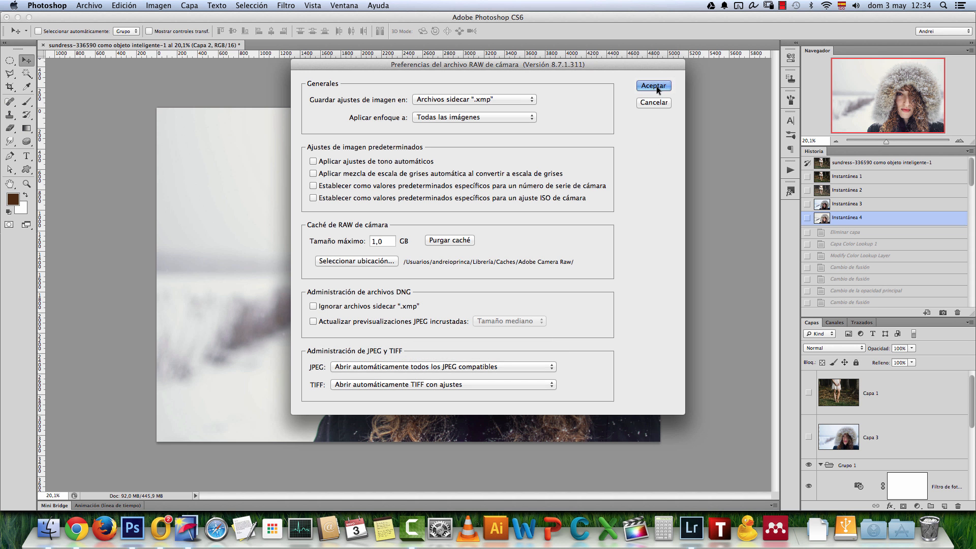
{"action": "left_click", "coordinate": [654, 102]}
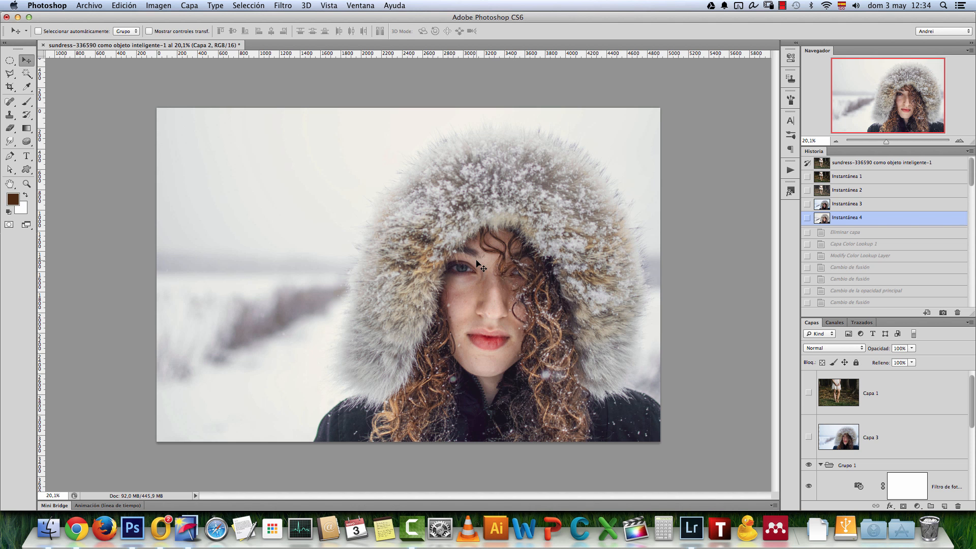
Close the current document without saving and open sundress-336590.jpg from the Clave alta folder with Adobe Photoshop CS6.
{"action": "key", "text": "super+w"}
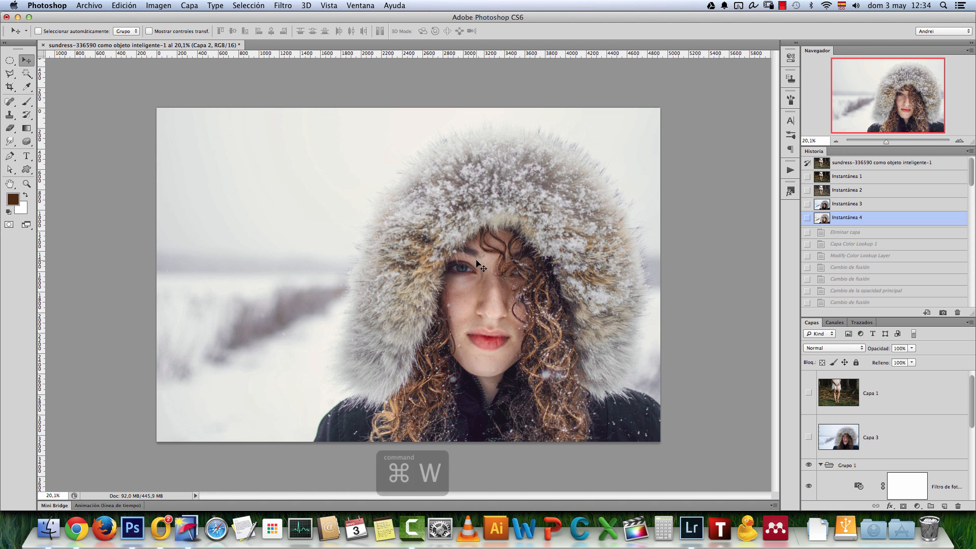
{"action": "left_click", "coordinate": [440, 184]}
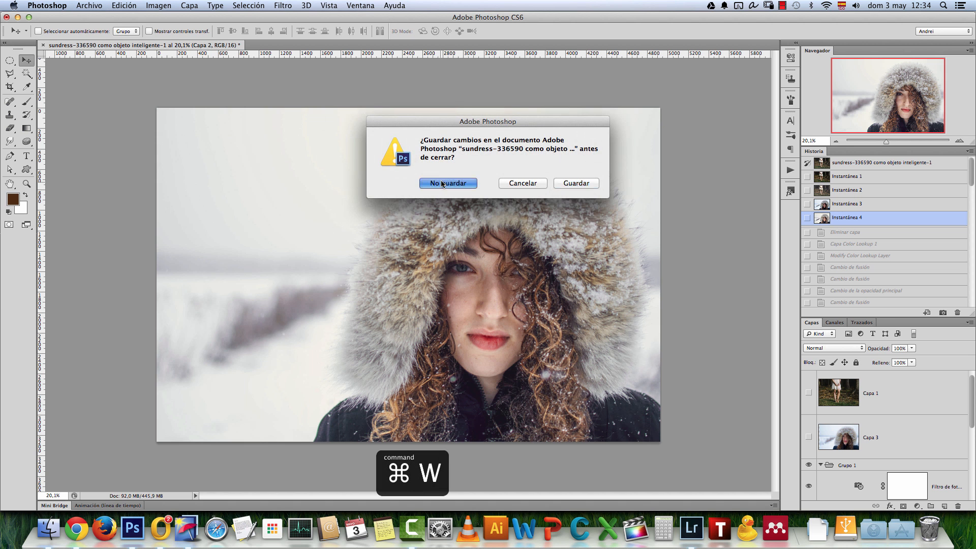
{"action": "left_click", "coordinate": [50, 529]}
{"action": "left_click", "coordinate": [253, 60]}
{"action": "right_click", "coordinate": [254, 85]}
{"action": "left_click", "coordinate": [248, 53]}
{"action": "right_click", "coordinate": [248, 54]}
{"action": "mouse_move", "coordinate": [264, 70]}
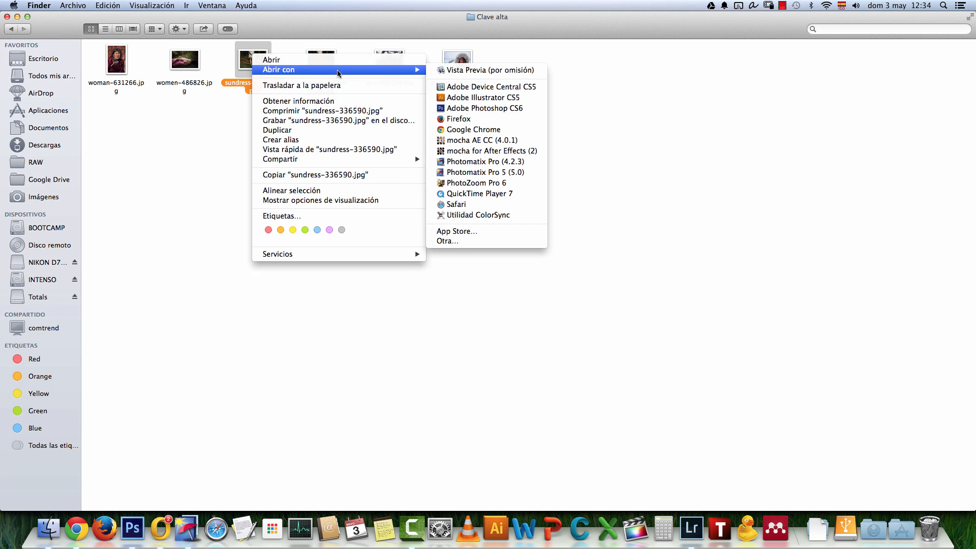
{"action": "left_click", "coordinate": [505, 109]}
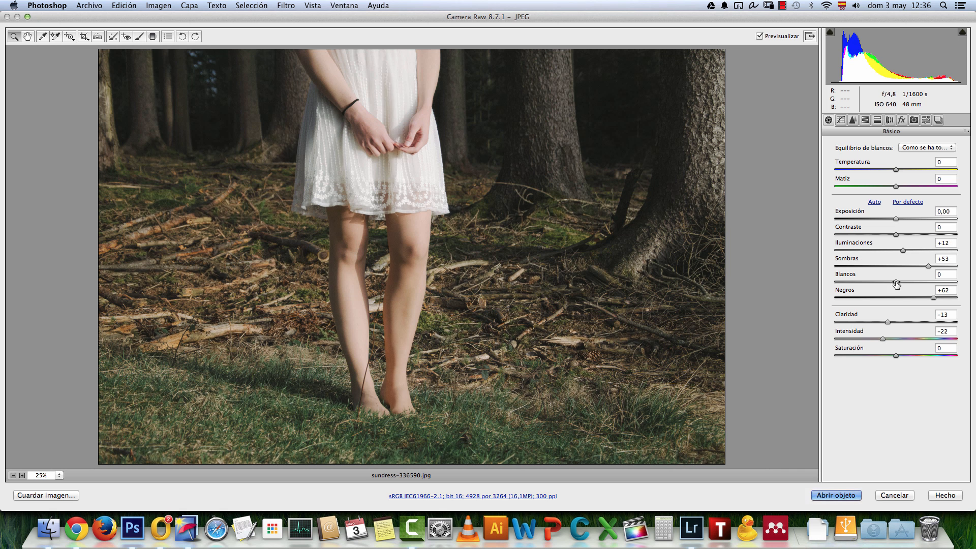
Reset the basic Camera Raw adjustments to 0: Iluminaciones, Sombras, Negros, Claridad and Intensidad.
{"action": "double_click", "coordinate": [927, 266]}
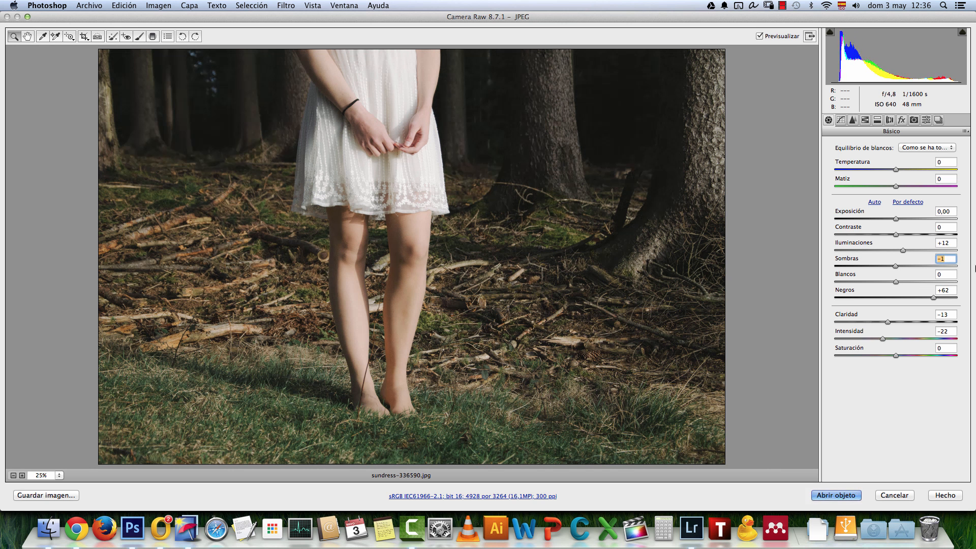
{"action": "left_click", "coordinate": [941, 291]}
{"action": "left_click_drag", "start_coordinate": [949, 291], "coordinate": [923, 332]}
{"action": "type", "text": "000"}
{"action": "left_click_drag", "start_coordinate": [954, 242], "coordinate": [924, 246]}
{"action": "type", "text": "0"}
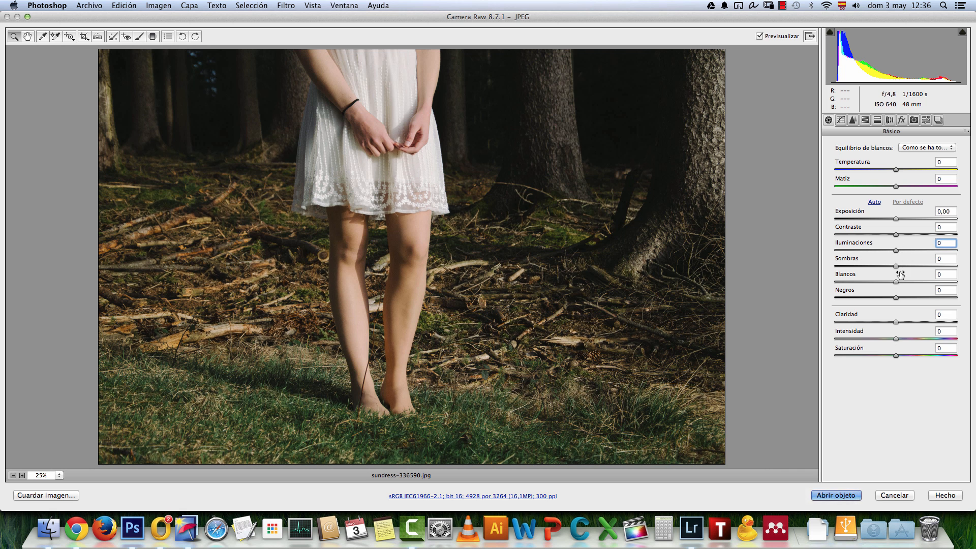
Try different Sombras strengths on the photo and set Sombras to 53.
{"action": "key", "text": "Tab"}
{"action": "key", "text": "Down"}
{"action": "key", "text": "Down"}
{"action": "key", "text": "Down"}
{"action": "key", "text": "Down"}
{"action": "key", "text": "Down"}
{"action": "key", "text": "Down"}
{"action": "key", "text": "Down"}
{"action": "key", "text": "Down"}
{"action": "key", "text": "Down"}
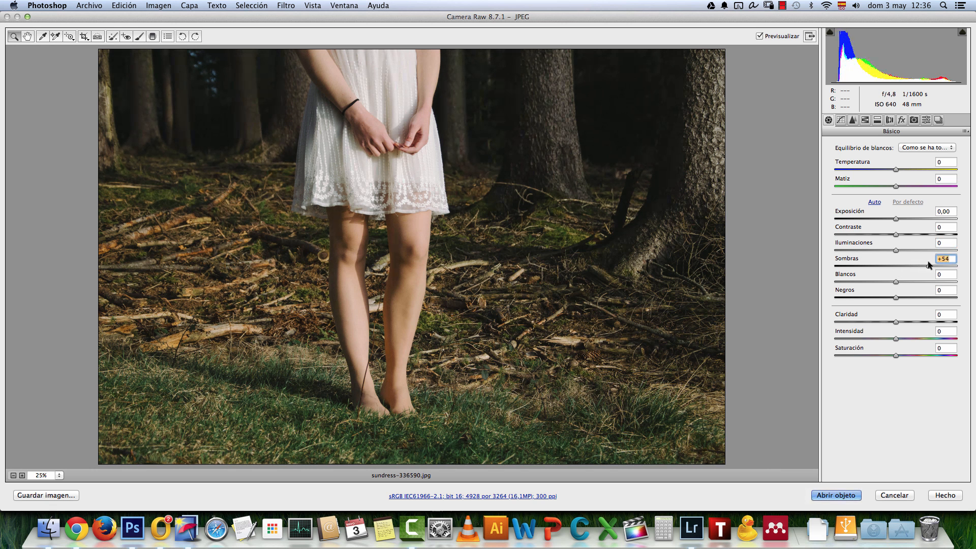
{"action": "left_click_drag", "start_coordinate": [914, 262], "coordinate": [947, 265]}
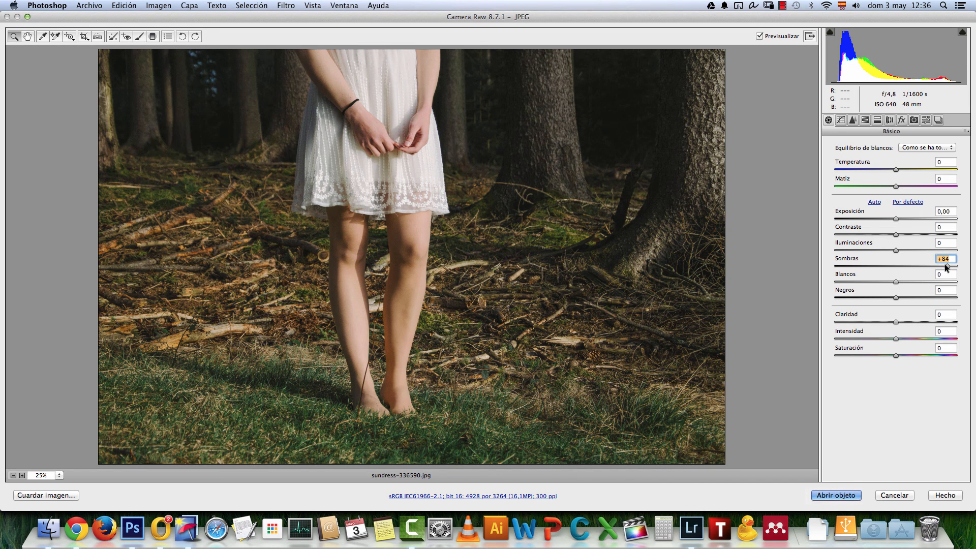
{"action": "left_click_drag", "start_coordinate": [947, 266], "coordinate": [940, 265]}
{"action": "type", "text": "53"}
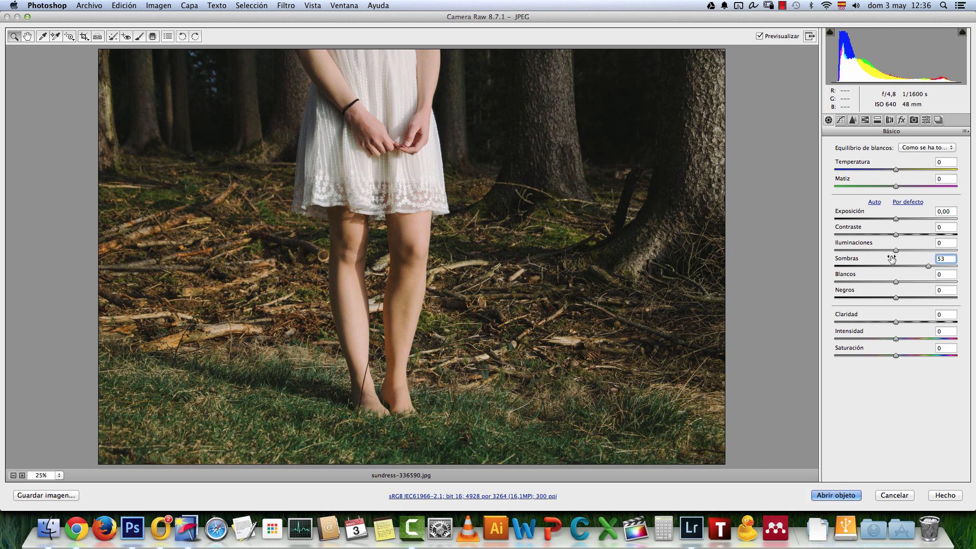
Try different Negros strengths up to 97 and set Negros to 62.
{"action": "left_click", "coordinate": [937, 289]}
{"action": "left_click", "coordinate": [894, 296]}
{"action": "left_click", "coordinate": [959, 298]}
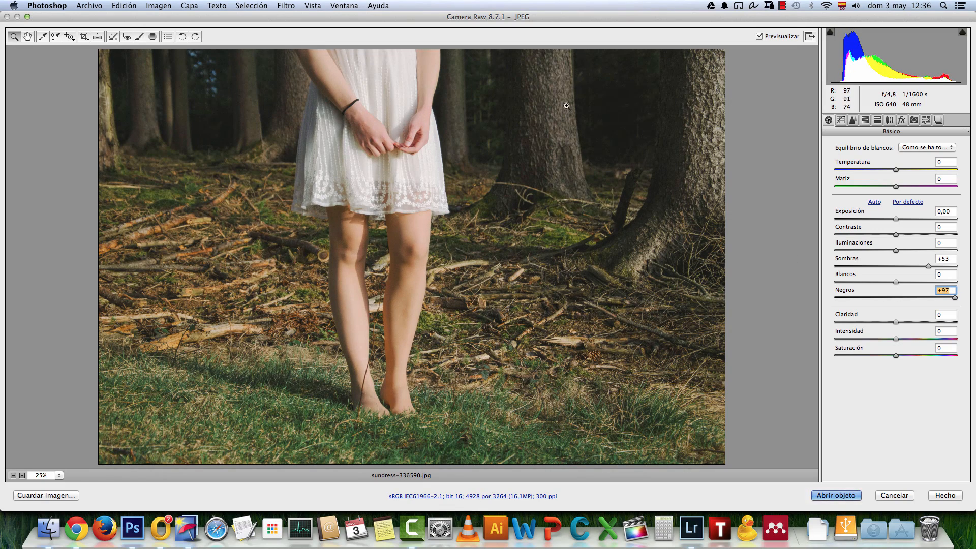
{"action": "left_click_drag", "start_coordinate": [954, 297], "coordinate": [915, 302]}
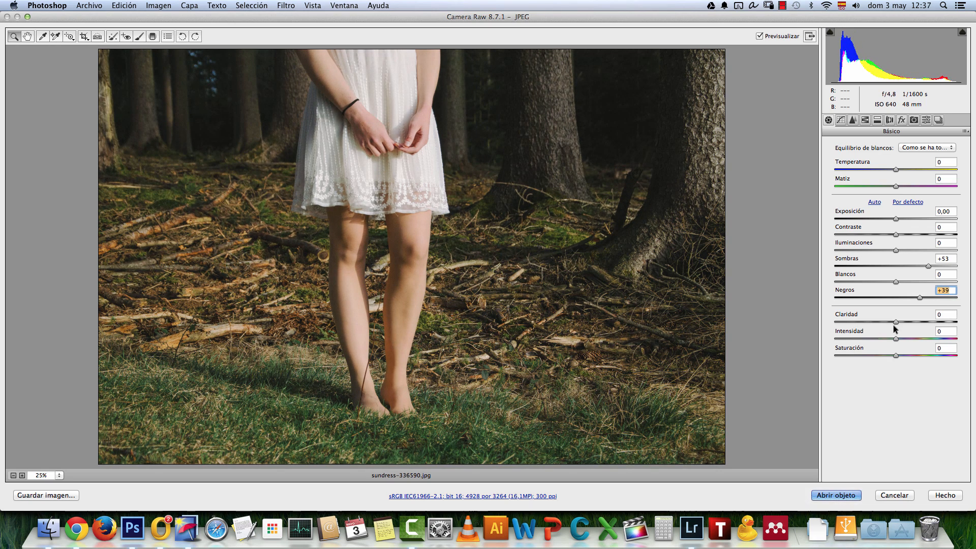
{"action": "type", "text": "62"}
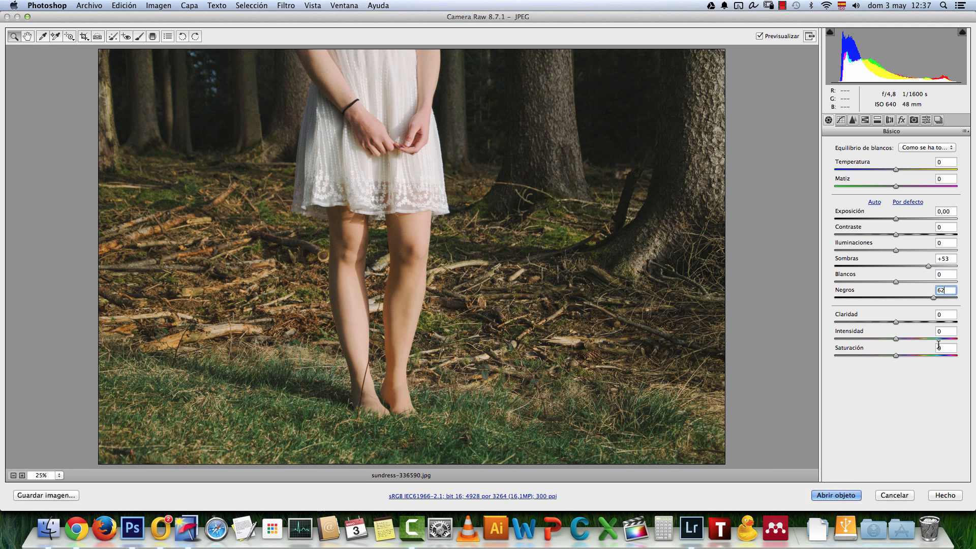
Set Intensidad to -22, comparing the colours with the value at 0.
{"action": "left_click", "coordinate": [945, 348]}
{"action": "left_click", "coordinate": [947, 332]}
{"action": "type", "text": "22"}
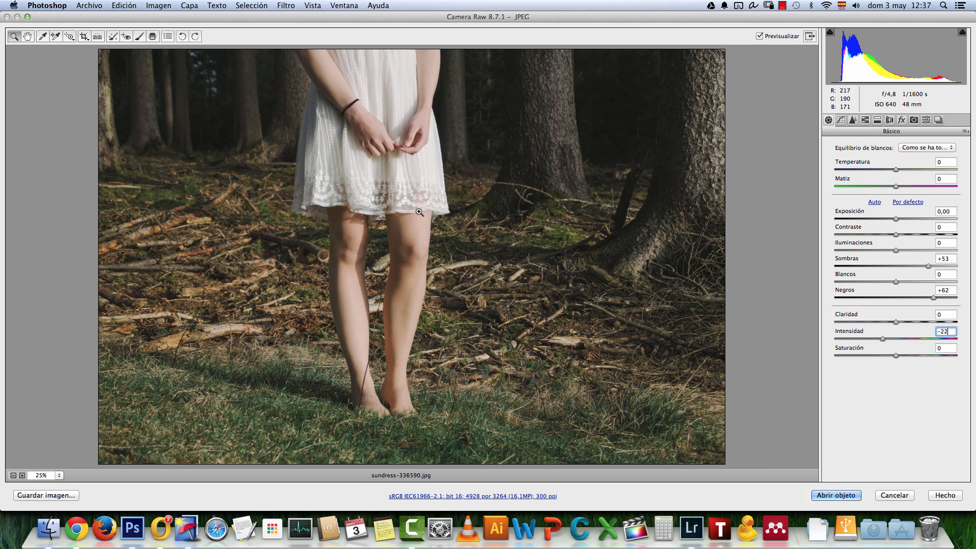
{"action": "key", "text": "BackSpace"}
{"action": "key", "text": "BackSpace"}
{"action": "key", "text": "BackSpace"}
{"action": "type", "text": "0"}
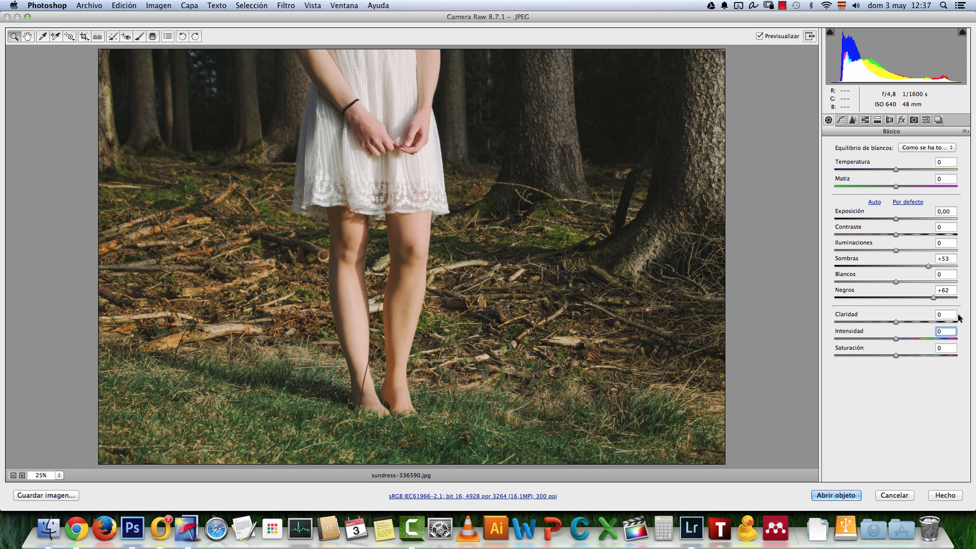
{"action": "type", "text": "-22"}
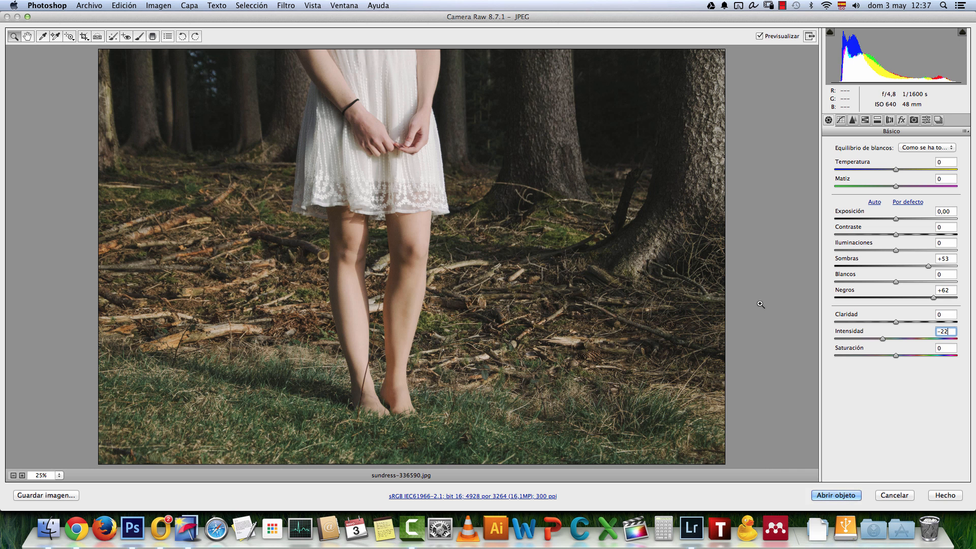
Set Iluminaciones to 12 and, after trying positive and negative amounts, set Claridad to -12.
{"action": "left_click", "coordinate": [944, 244]}
{"action": "type", "text": "12"}
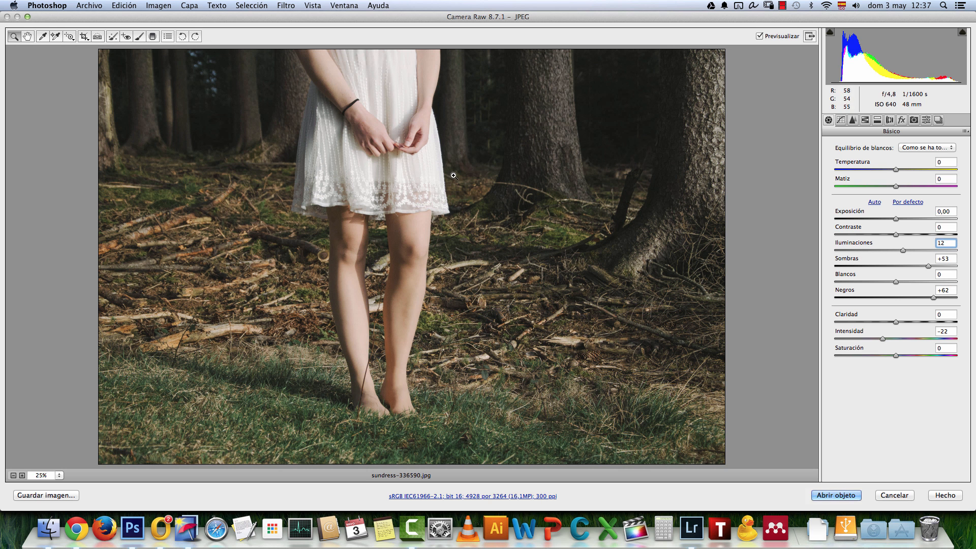
{"action": "left_click", "coordinate": [945, 315]}
{"action": "left_click_drag", "start_coordinate": [895, 321], "coordinate": [918, 321]}
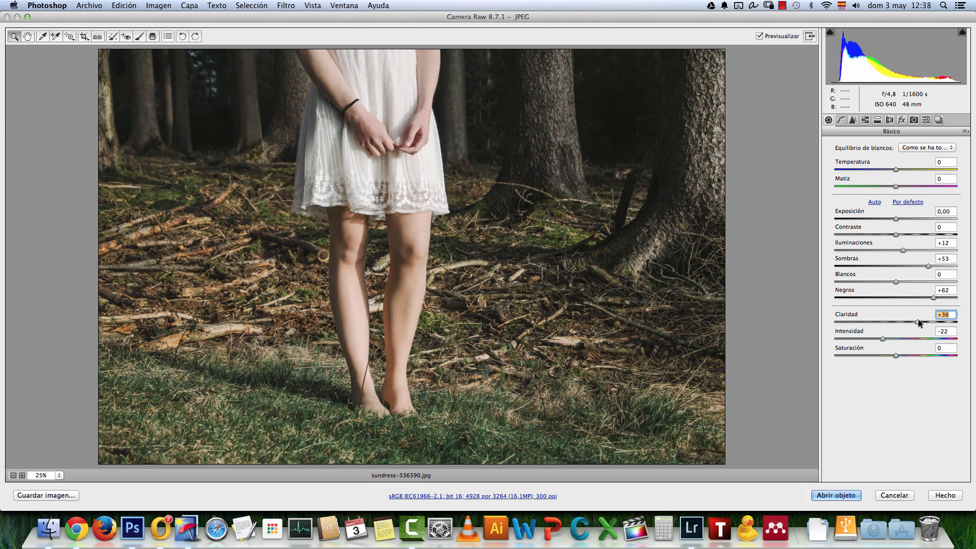
{"action": "left_click_drag", "start_coordinate": [918, 322], "coordinate": [878, 322]}
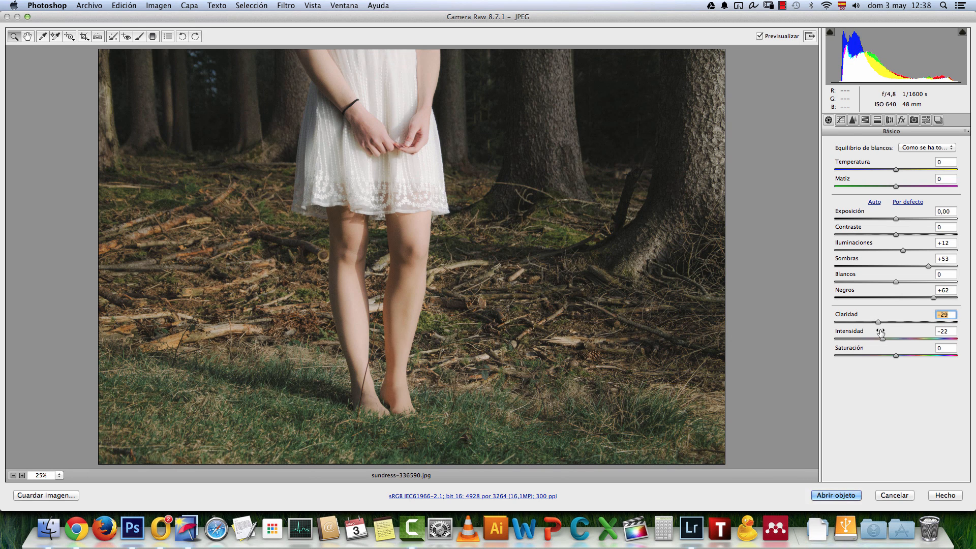
{"action": "type", "text": "-12"}
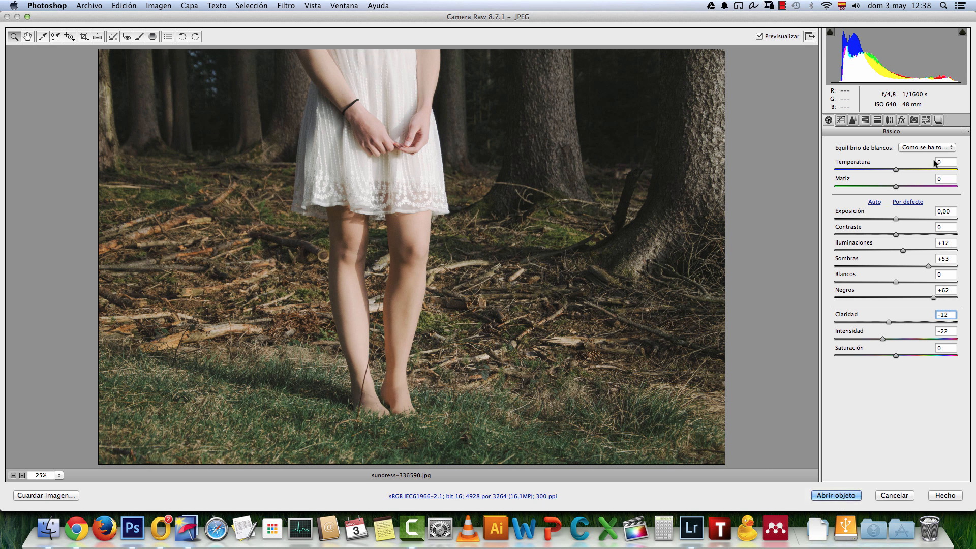
Try a grain effect (Veteado) with an amount of 38 and reset it to 0.
{"action": "left_click", "coordinate": [901, 120]}
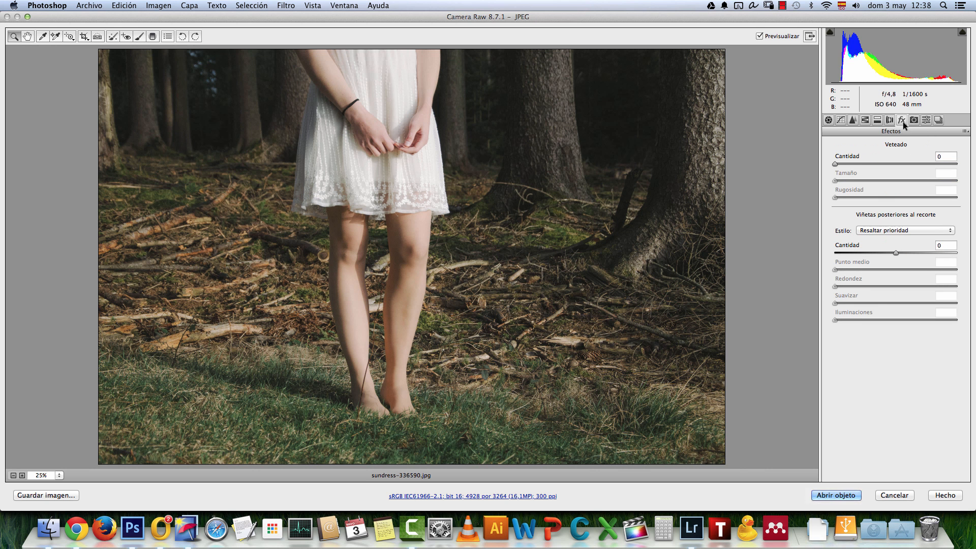
{"action": "left_click_drag", "start_coordinate": [840, 163], "coordinate": [864, 165]}
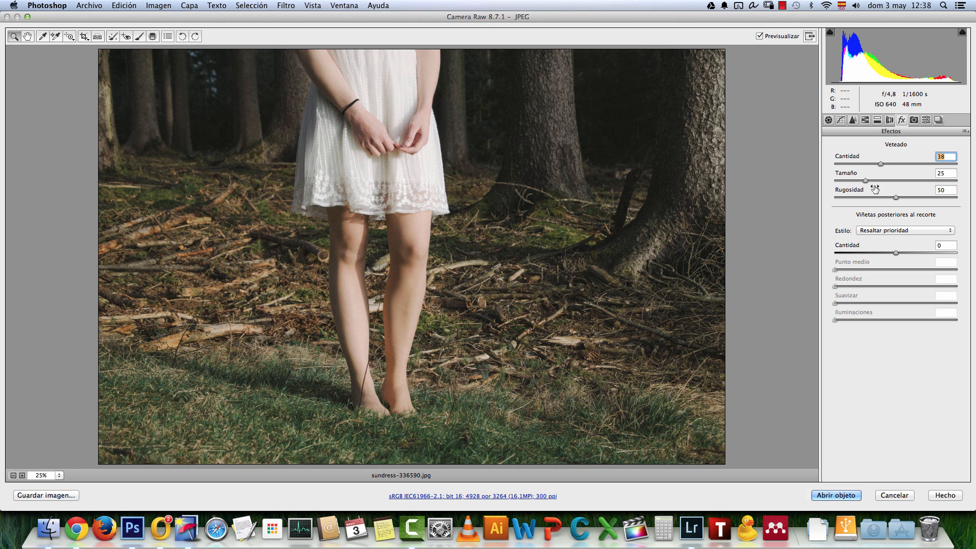
{"action": "double_click", "coordinate": [881, 164]}
Try a post-crop vignette with amount -34, midpoint 25 and Suavizar at 100 and 0, and reset its amount to 0.
{"action": "left_click_drag", "start_coordinate": [898, 252], "coordinate": [865, 273]}
{"action": "left_click_drag", "start_coordinate": [898, 303], "coordinate": [957, 311]}
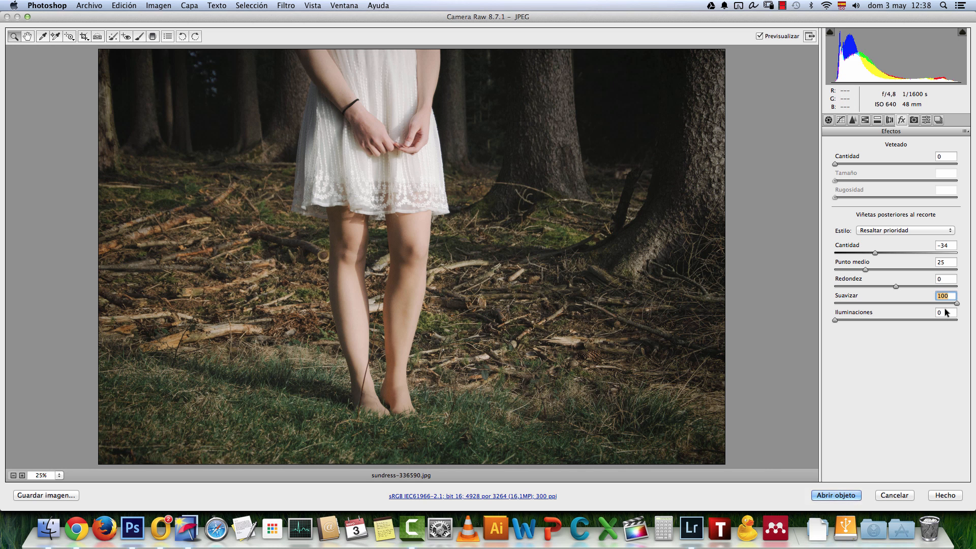
{"action": "type", "text": "0"}
{"action": "left_click", "coordinate": [945, 246]}
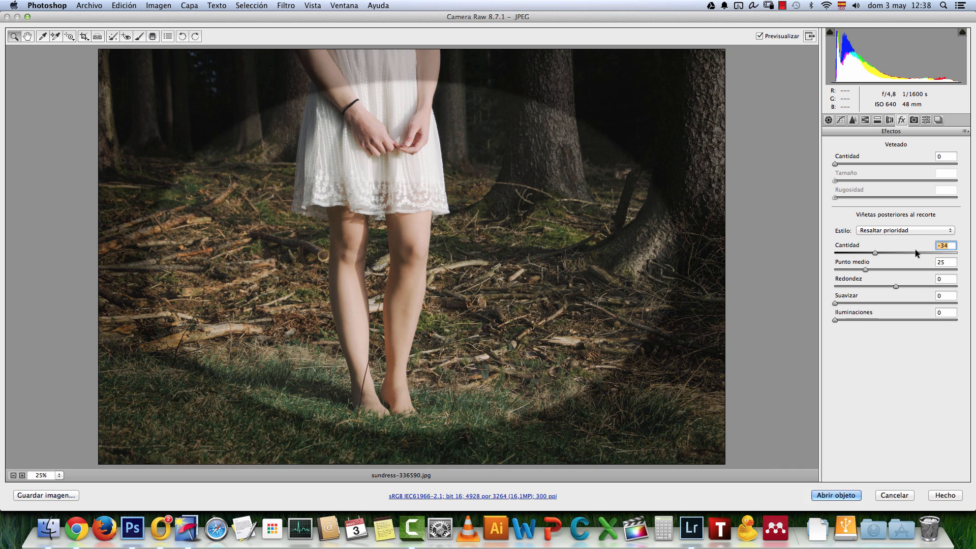
{"action": "type", "text": "0"}
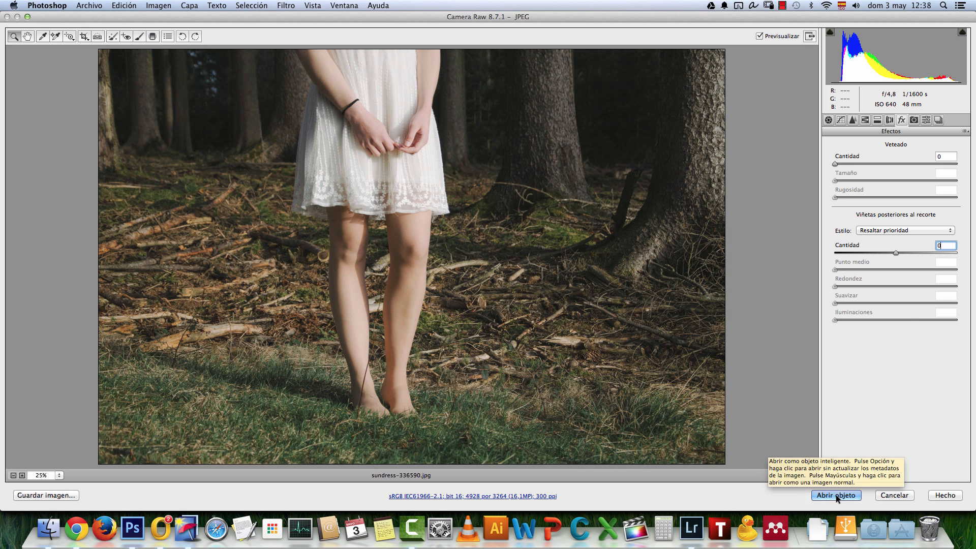
Accept the workflow options with smart object opening enabled, open the photo as a smart object and reopen its Camera Raw settings.
{"action": "left_click", "coordinate": [481, 497]}
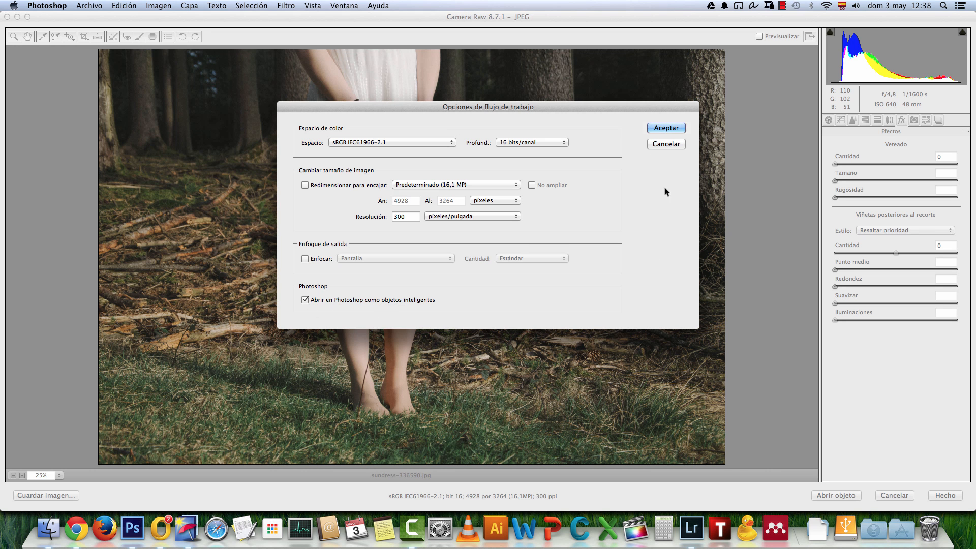
{"action": "left_click", "coordinate": [667, 129]}
{"action": "left_click", "coordinate": [833, 496]}
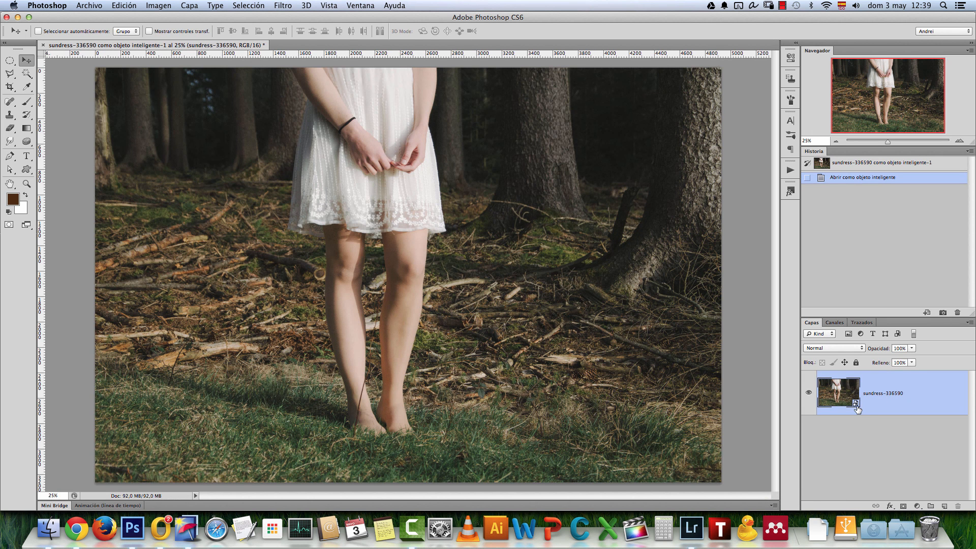
{"action": "double_click", "coordinate": [843, 396]}
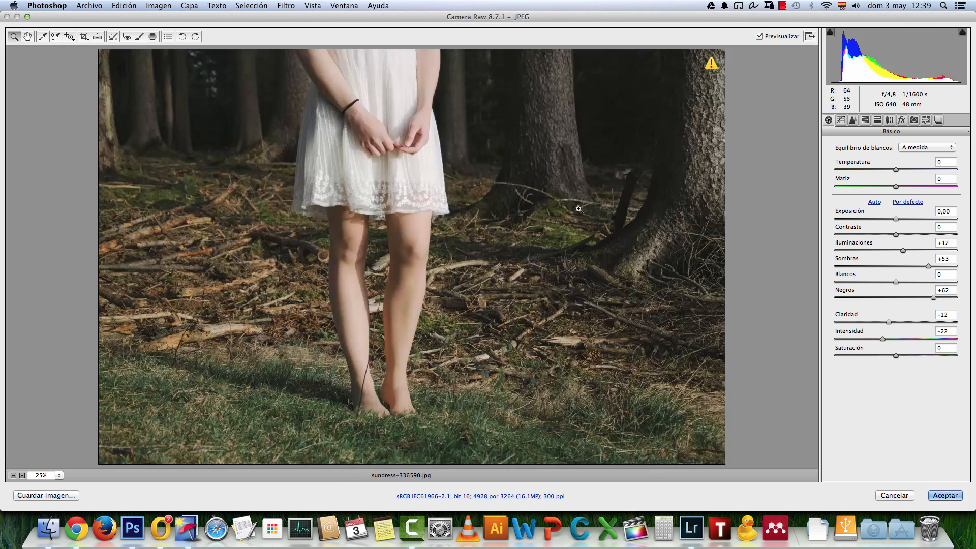
Dismiss the Camera Raw settings without changes and add a Corrección selectiva adjustment layer above the photo.
{"action": "left_click", "coordinate": [894, 495]}
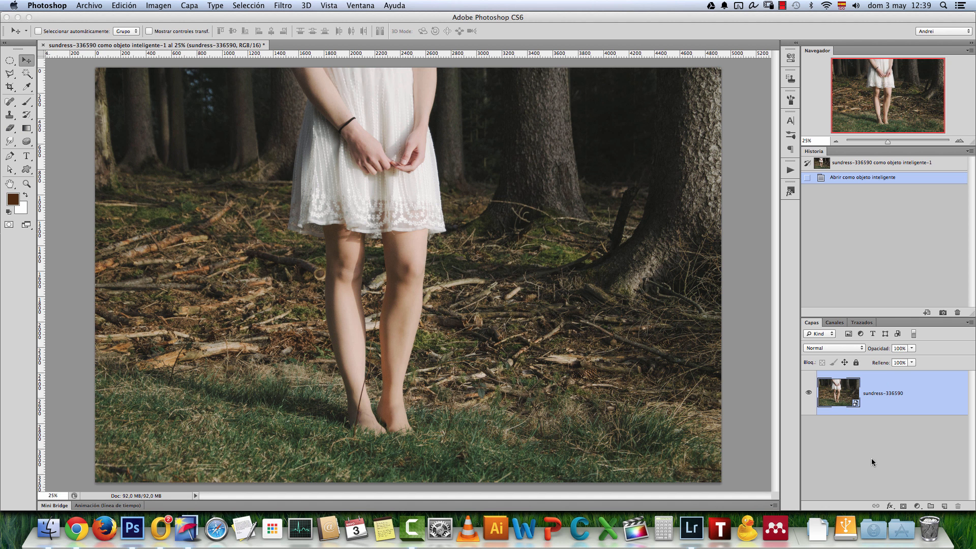
{"action": "left_click", "coordinate": [924, 502]}
{"action": "left_click", "coordinate": [930, 497]}
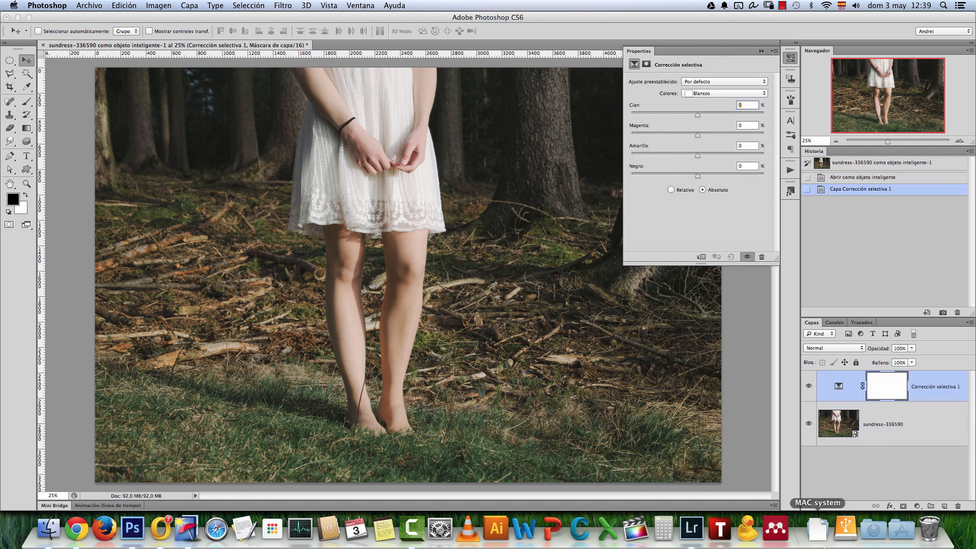
Set the Negros range to Cian +2, Amarillo -7 and Negro -10, and compare the photo with and without the adjustment.
{"action": "left_click", "coordinate": [737, 96]}
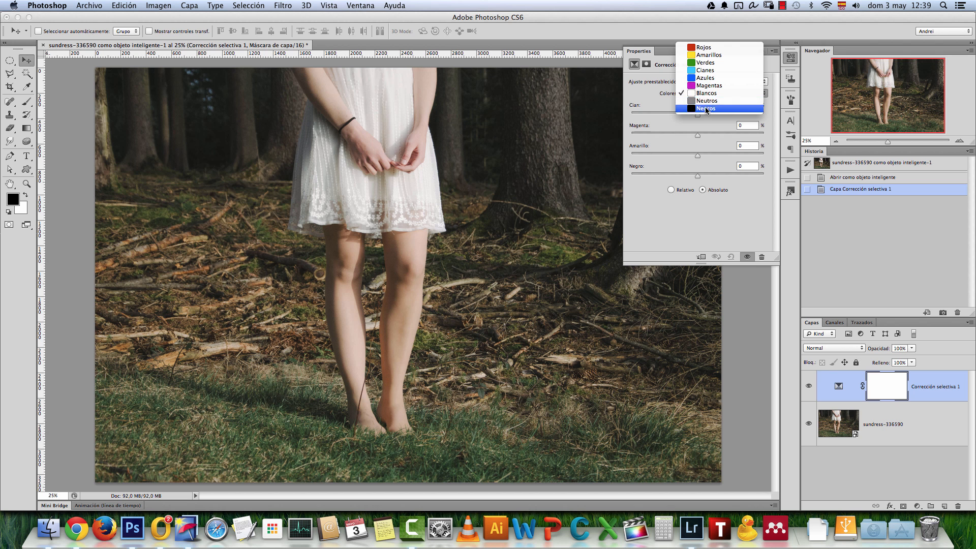
{"action": "left_click", "coordinate": [707, 109]}
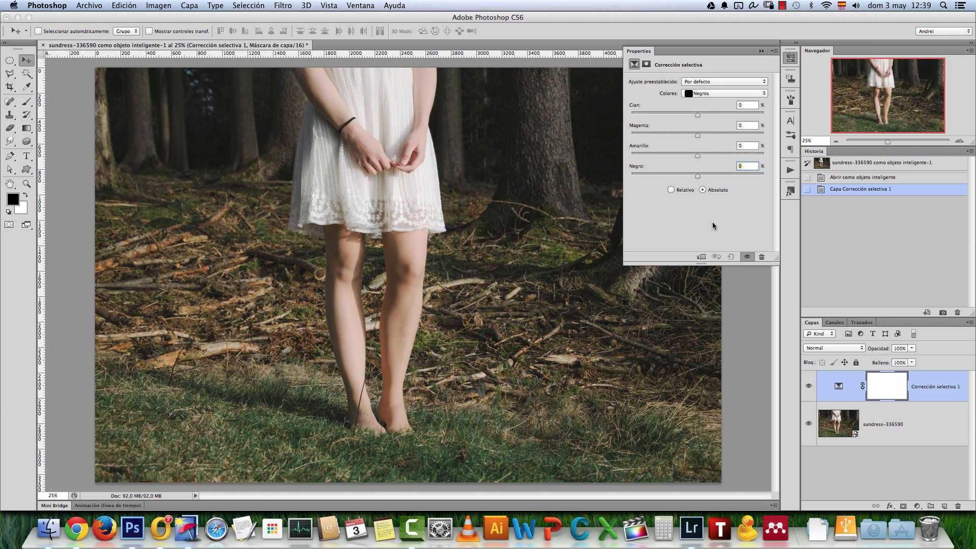
{"action": "key", "text": "Tab"}
{"action": "key", "text": "Up"}
{"action": "key", "text": "Up"}
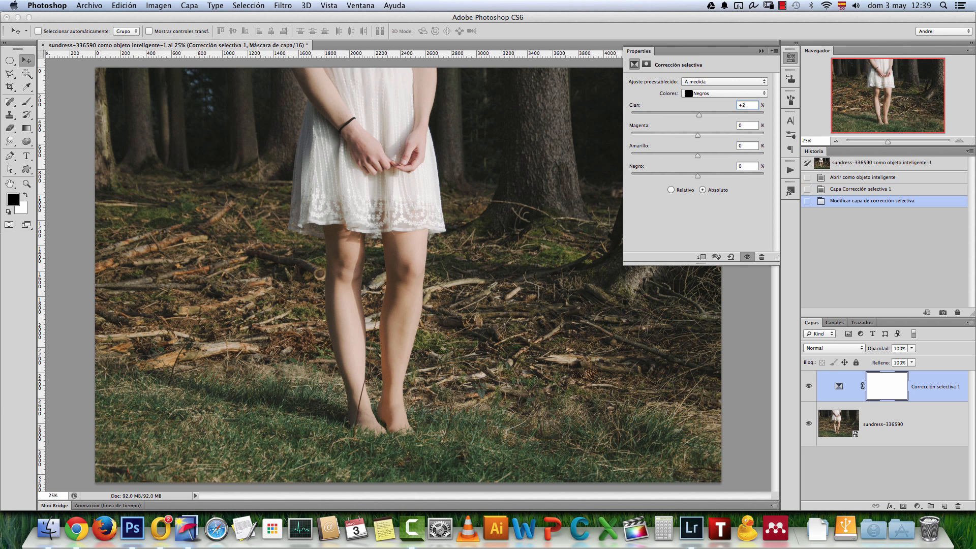
{"action": "left_click", "coordinate": [744, 145]}
{"action": "key", "text": "Tab"}
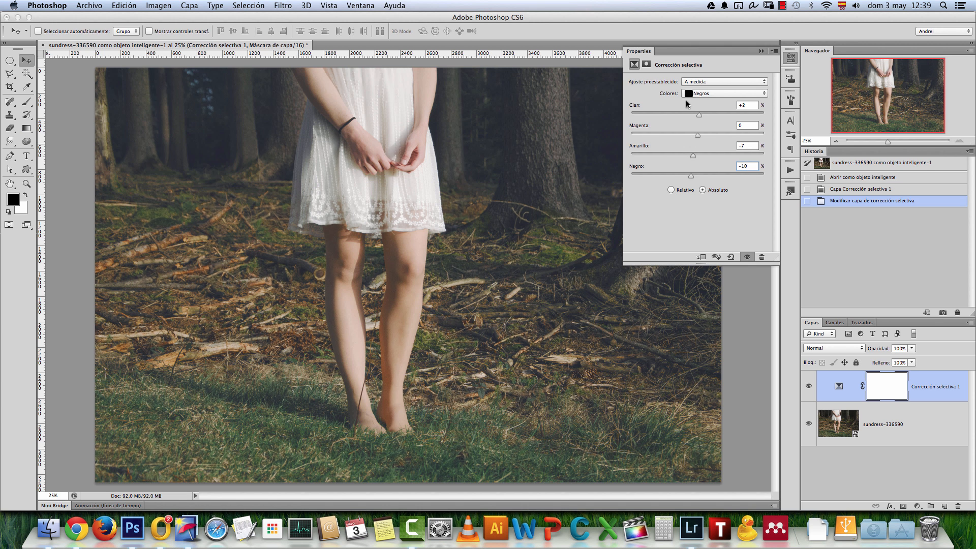
{"action": "left_click", "coordinate": [748, 105]}
{"action": "key", "text": "Return"}
{"action": "left_click", "coordinate": [749, 146]}
{"action": "key", "text": "Tab"}
{"action": "left_click", "coordinate": [808, 387]}
{"action": "left_click", "coordinate": [808, 387]}
Set the Blancos range of the selective correction to Cian -3 and Amarillo 7.
{"action": "left_click", "coordinate": [714, 96]}
{"action": "left_click", "coordinate": [707, 77]}
{"action": "type", "text": "-2"}
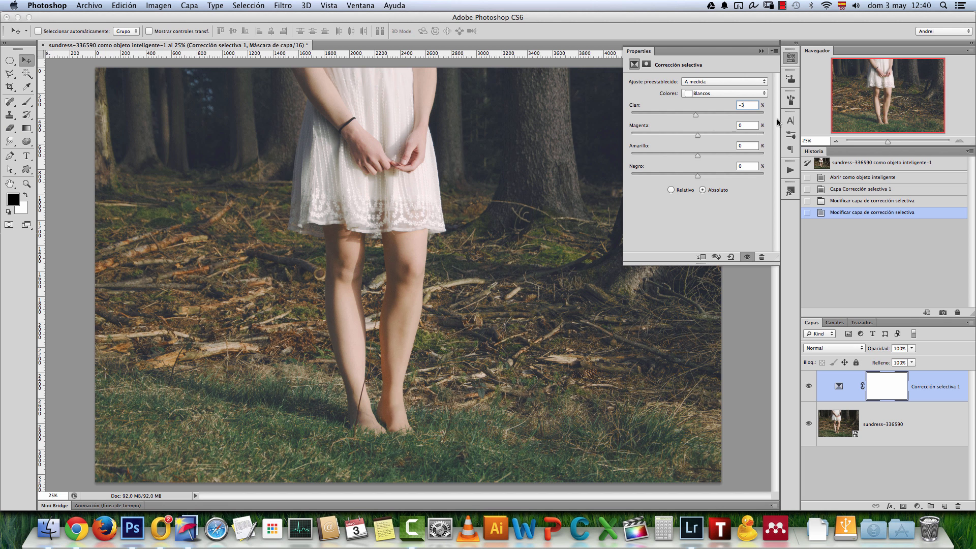
{"action": "left_click", "coordinate": [746, 146]}
{"action": "left_click", "coordinate": [719, 94]}
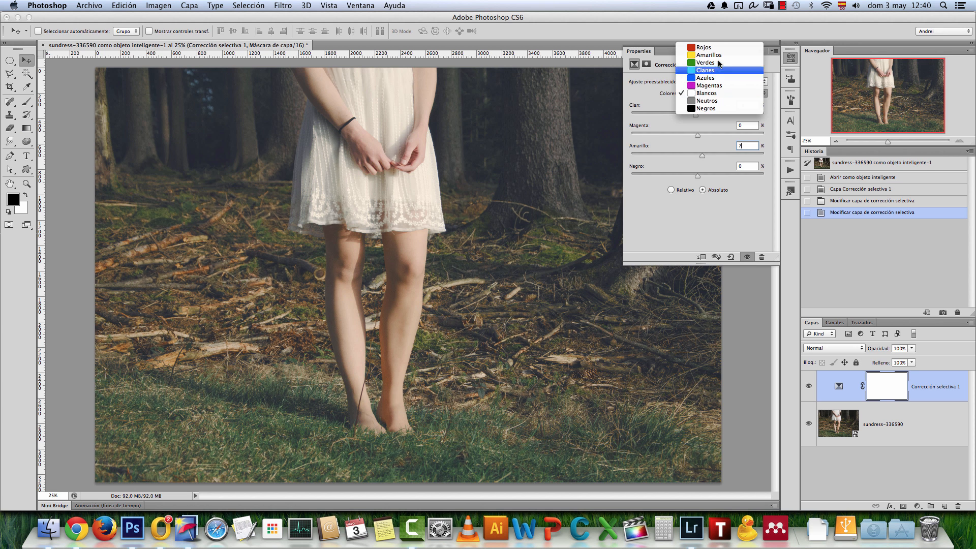
{"action": "left_click", "coordinate": [713, 56]}
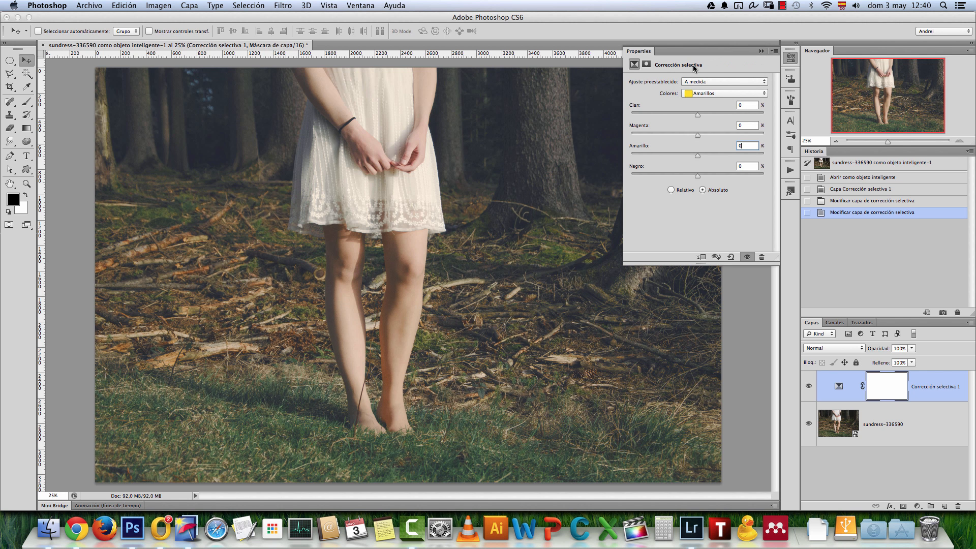
{"action": "left_click", "coordinate": [738, 95]}
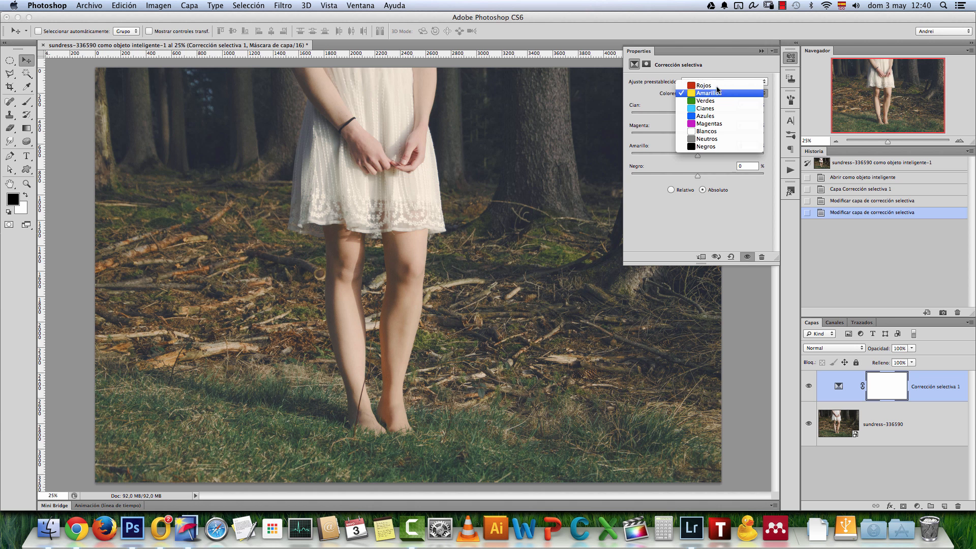
{"action": "left_click", "coordinate": [737, 66]}
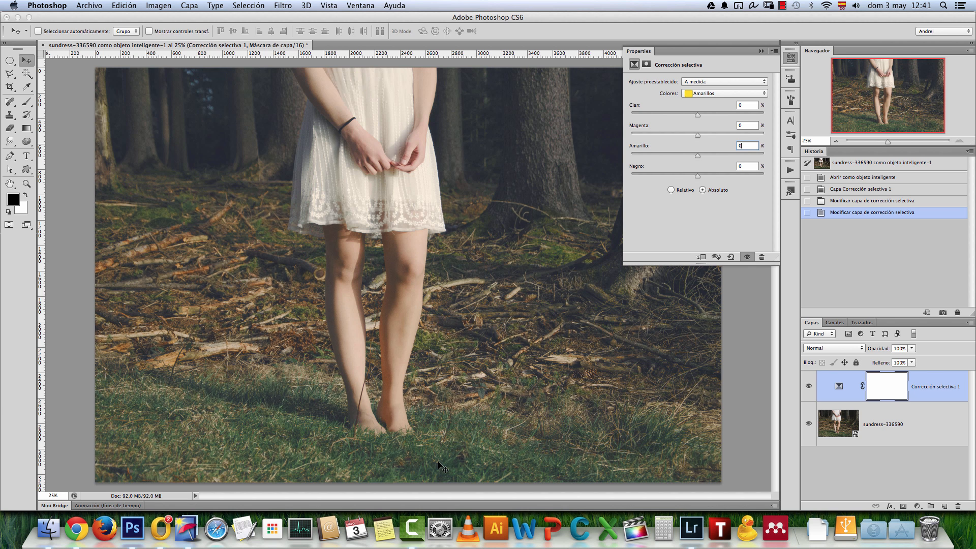
Set the Verdes range of the selective correction to Cian -87, Amarillo 81 and Negro -37.
{"action": "left_click", "coordinate": [702, 95]}
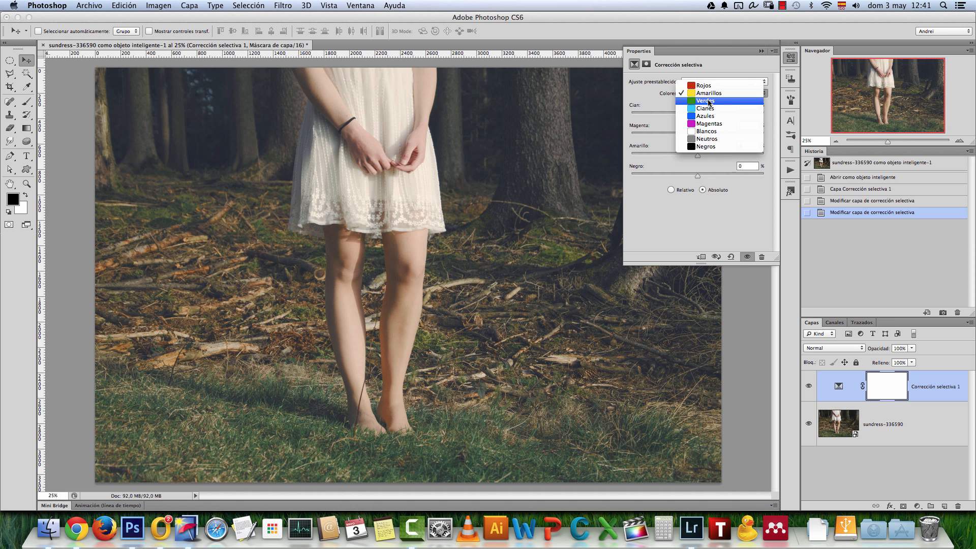
{"action": "left_click", "coordinate": [709, 103]}
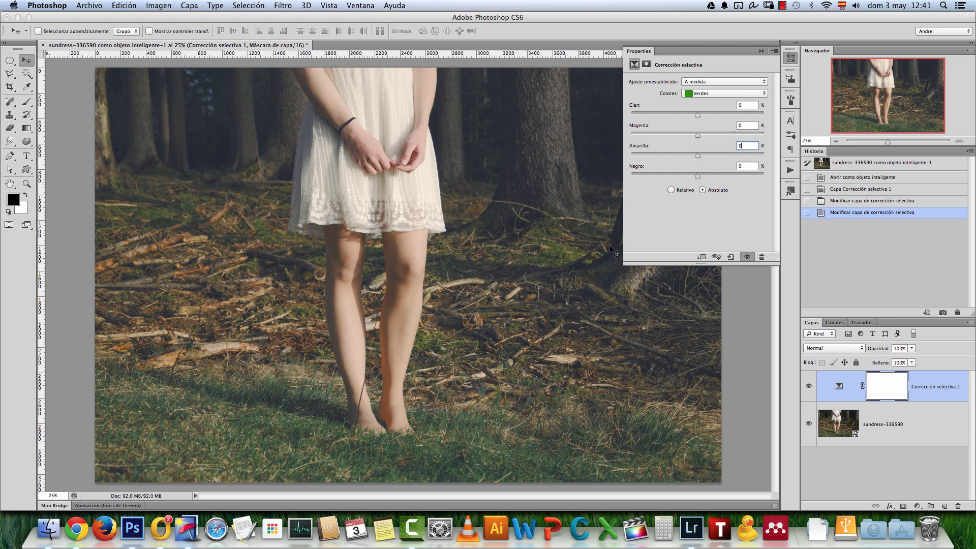
{"action": "left_click_drag", "start_coordinate": [698, 117], "coordinate": [698, 117]}
{"action": "type", "text": "-87"}
{"action": "left_click", "coordinate": [749, 144]}
{"action": "left_click", "coordinate": [745, 166]}
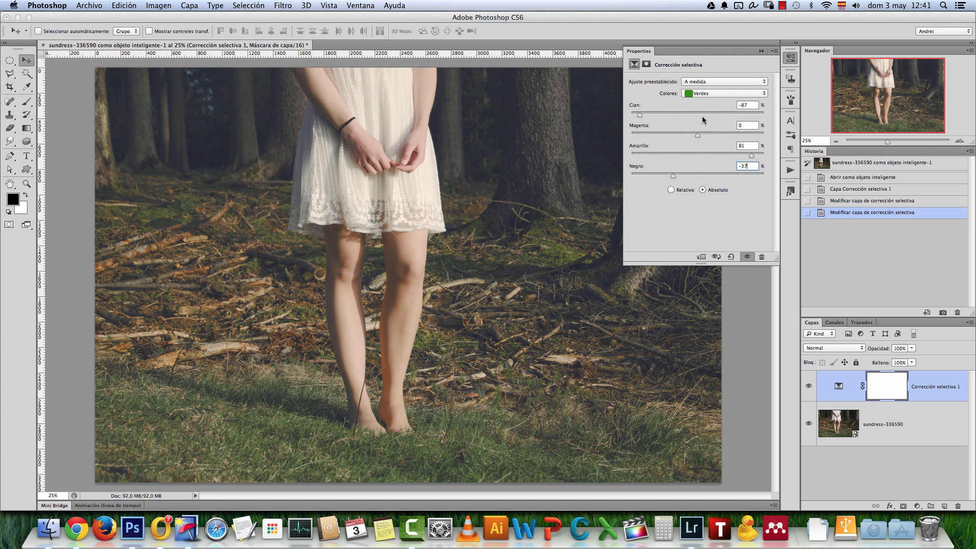
Set the Amarillos range to Amarillo -13 and Negro -38, and compare the photo with and without the selective correction.
{"action": "left_click", "coordinate": [716, 94]}
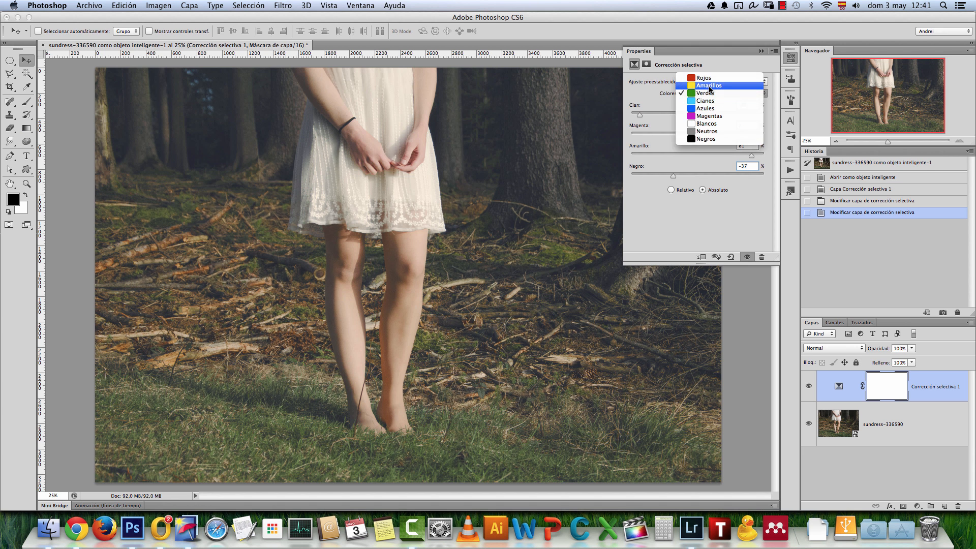
{"action": "left_click", "coordinate": [710, 86]}
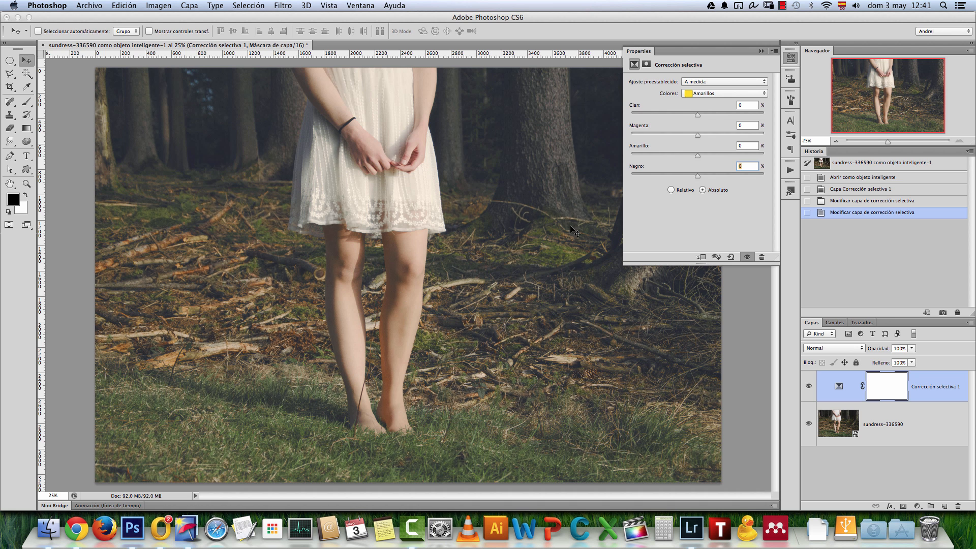
{"action": "key", "text": "Tab"}
{"action": "key", "text": "Tab"}
{"action": "key", "text": "Tab"}
{"action": "key", "text": "Tab"}
{"action": "type", "text": "-38"}
{"action": "key", "text": "Return"}
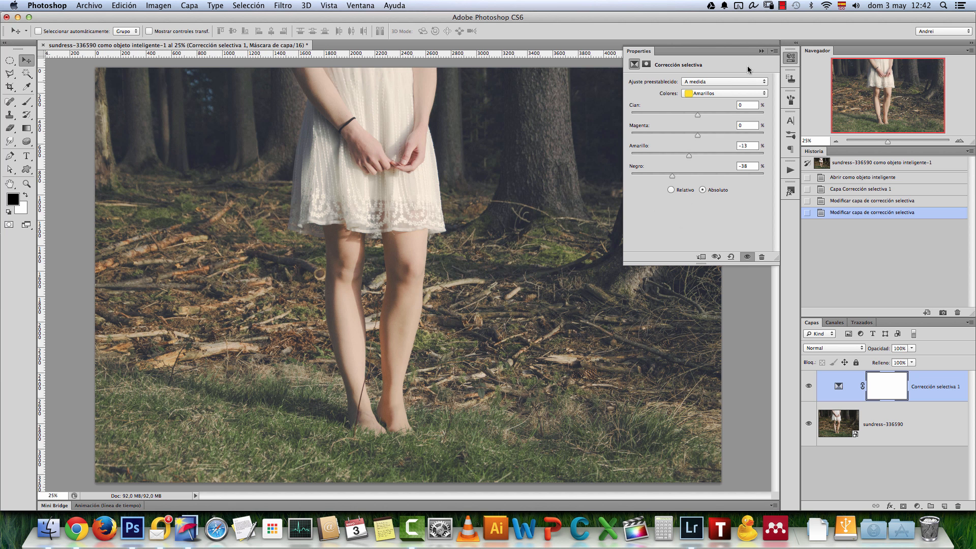
{"action": "left_click", "coordinate": [761, 52]}
{"action": "left_click", "coordinate": [808, 386]}
{"action": "left_click", "coordinate": [808, 386]}
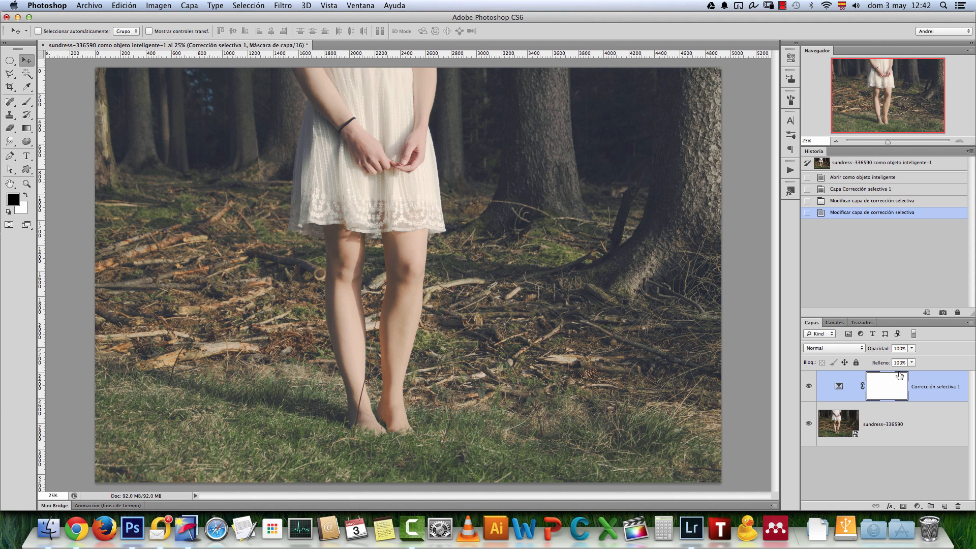
Add a Mapa de degradado adjustment layer and set the color of its gradient's dark stop to 080706.
{"action": "left_click", "coordinate": [917, 505]}
{"action": "left_click", "coordinate": [930, 482]}
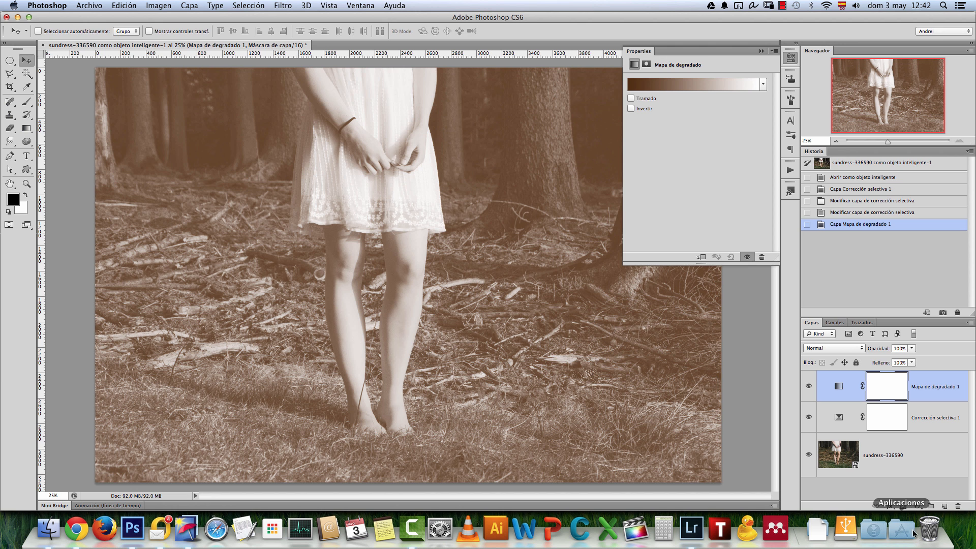
{"action": "left_click", "coordinate": [690, 85]}
{"action": "left_click", "coordinate": [576, 287]}
{"action": "left_click", "coordinate": [628, 332]}
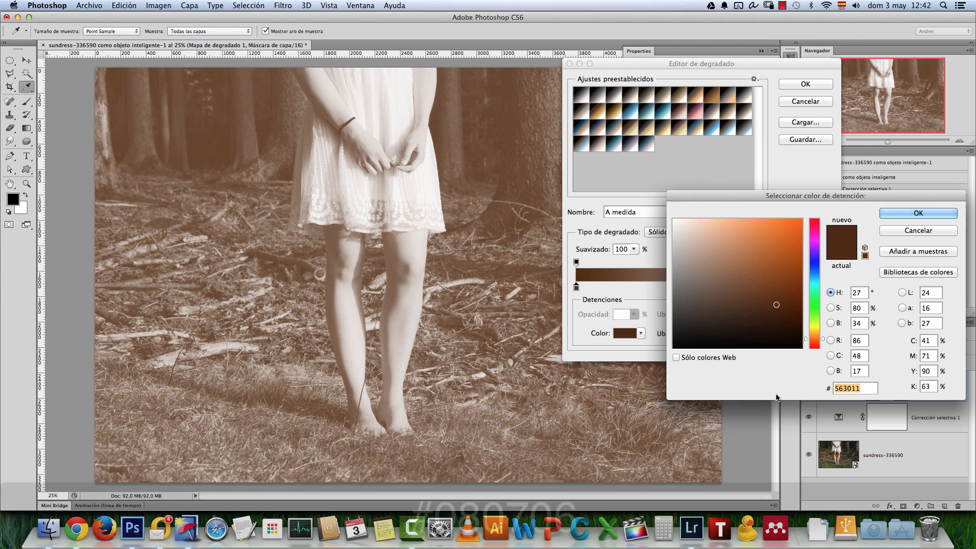
{"action": "type", "text": "080"}
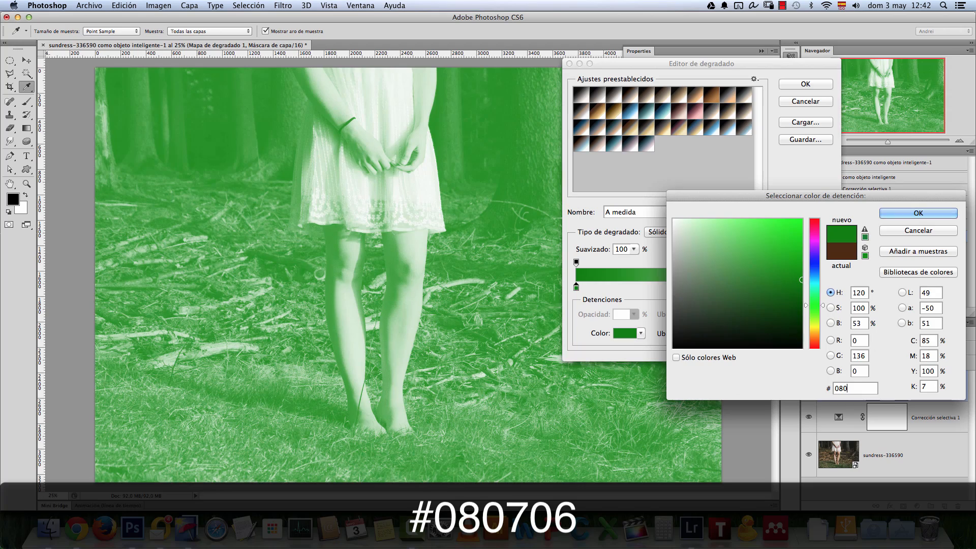
{"action": "type", "text": "706"}
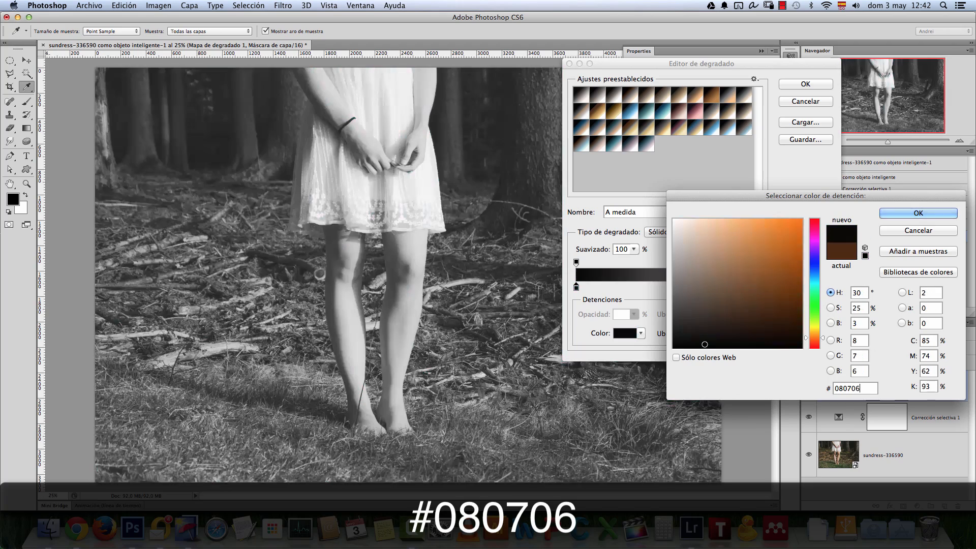
{"action": "left_click", "coordinate": [918, 213]}
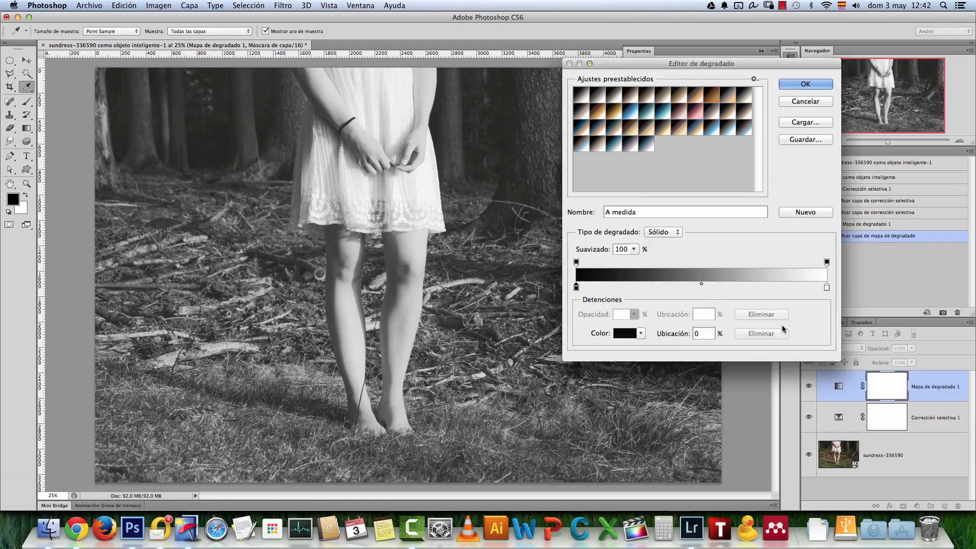
Set the color of the gradient's light stop, at the 100% location, to fff9f2.
{"action": "left_click", "coordinate": [826, 287]}
{"action": "left_click", "coordinate": [625, 334]}
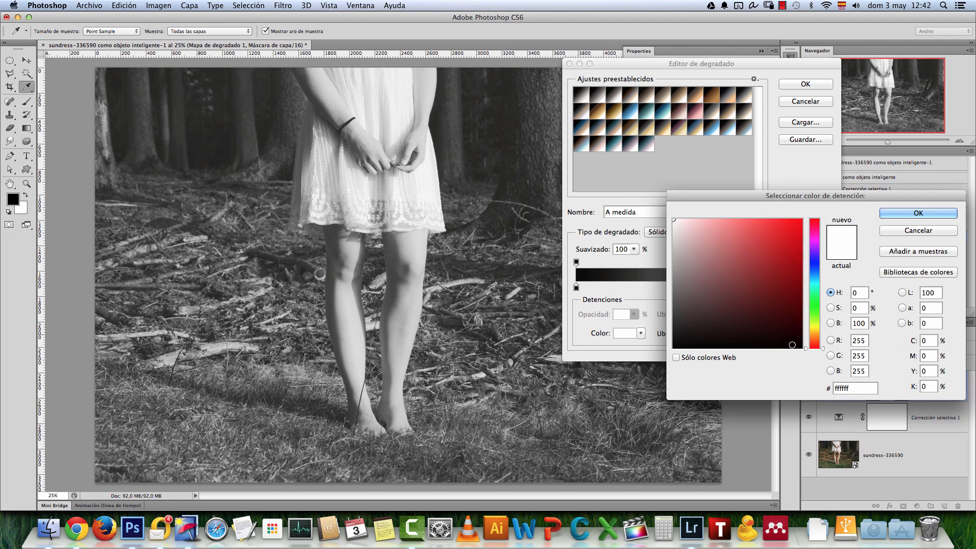
{"action": "double_click", "coordinate": [856, 388]}
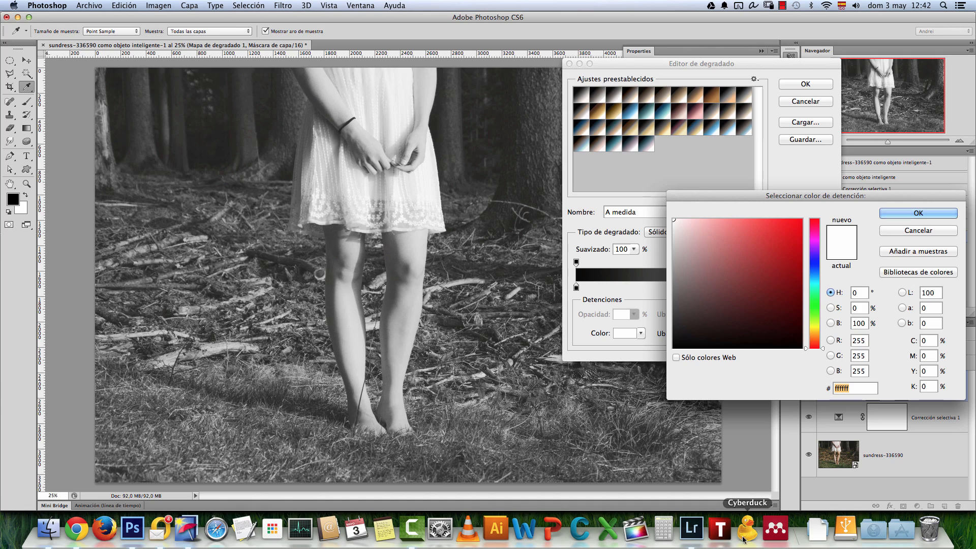
{"action": "type", "text": "fff"}
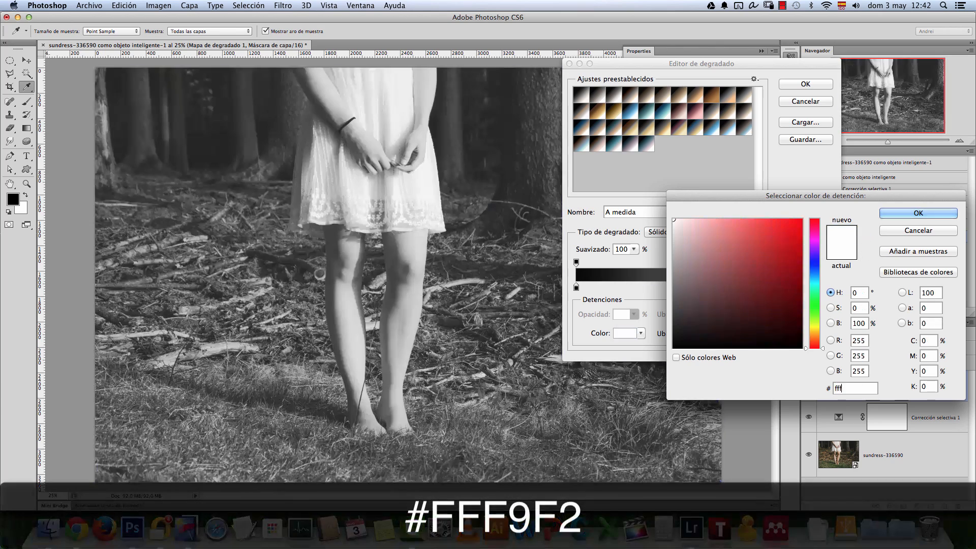
{"action": "type", "text": "9f2"}
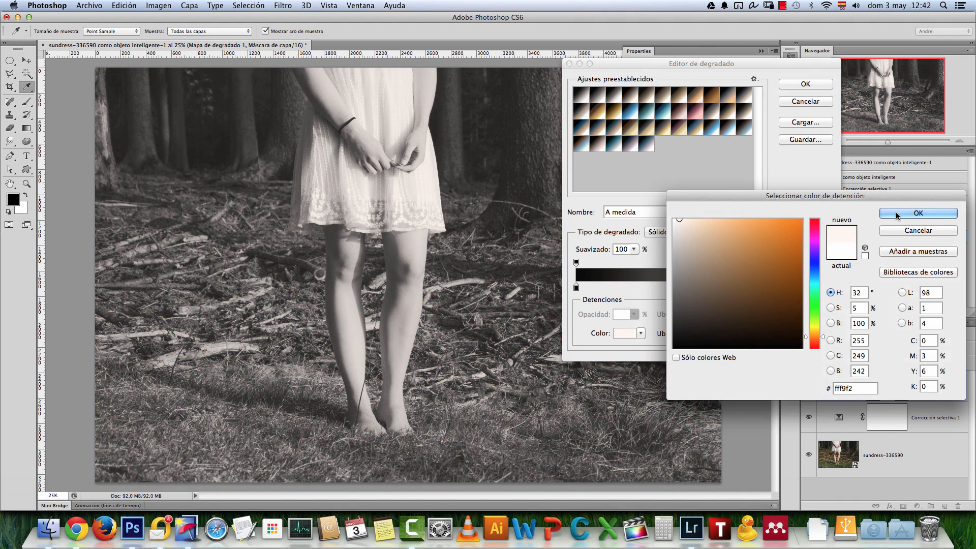
{"action": "key", "text": "Return"}
Apply the Platinum gradient preset to the gradient map, and reopen and cancel the gradient editor.
{"action": "left_click", "coordinate": [582, 96]}
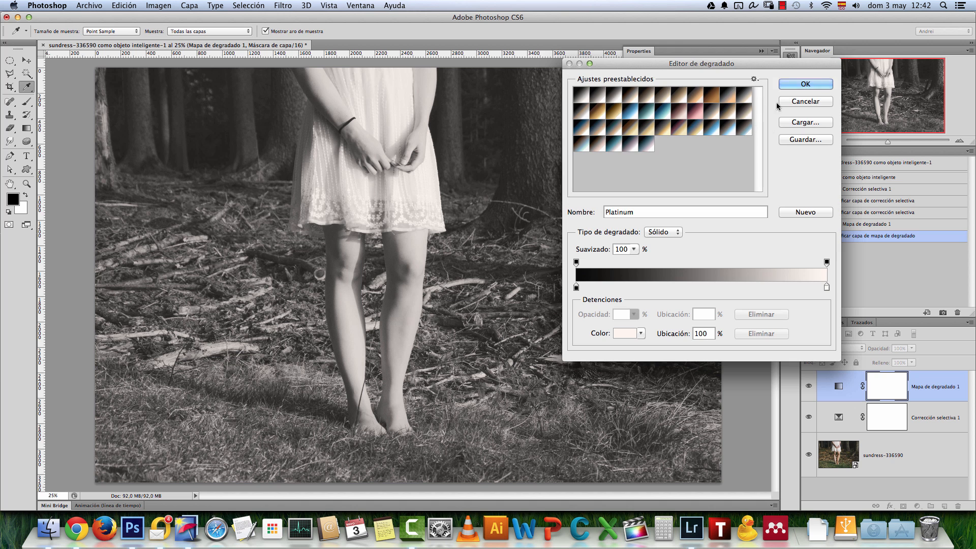
{"action": "left_click", "coordinate": [806, 84]}
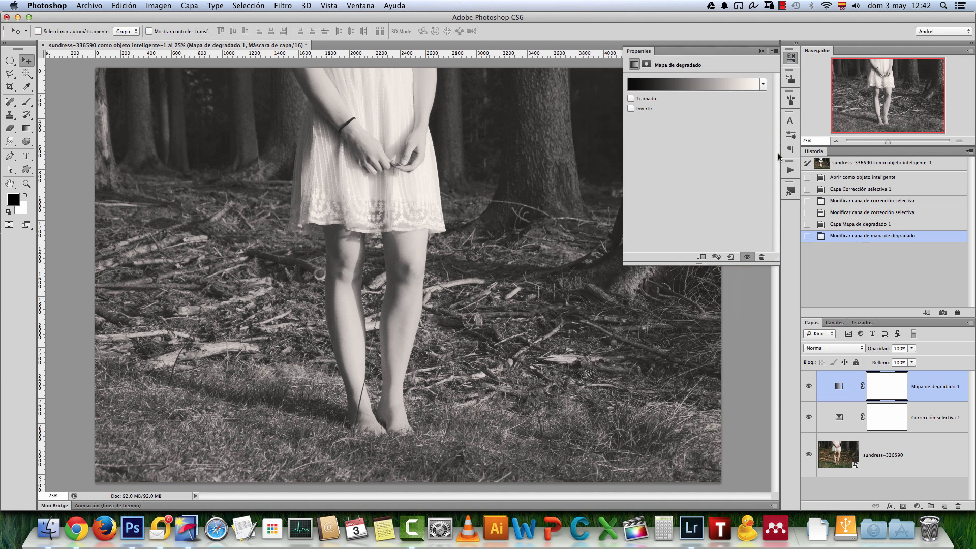
{"action": "left_click", "coordinate": [736, 87]}
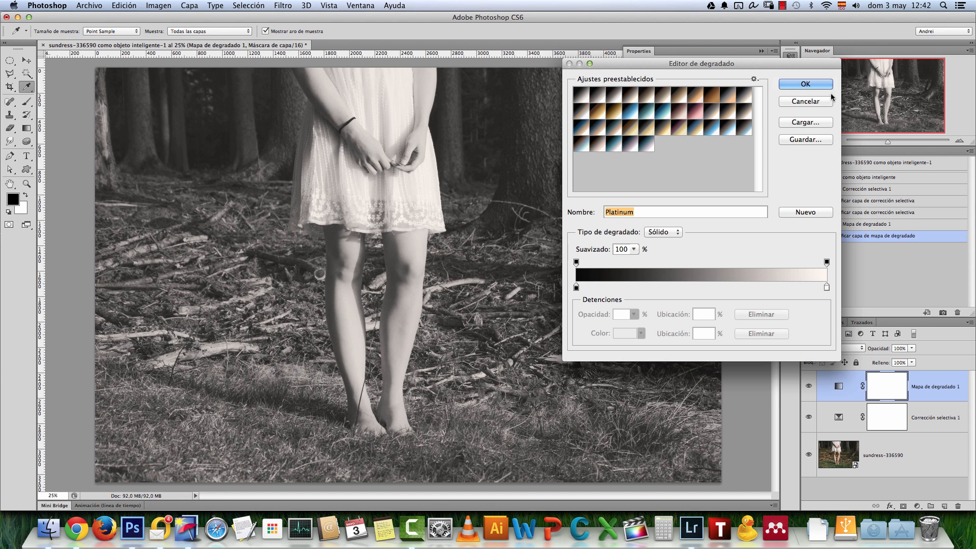
{"action": "left_click", "coordinate": [806, 101]}
Blend the gradient map layer in Aclarar mode at 30% opacity and compare the photo with and without it.
{"action": "left_click", "coordinate": [833, 348]}
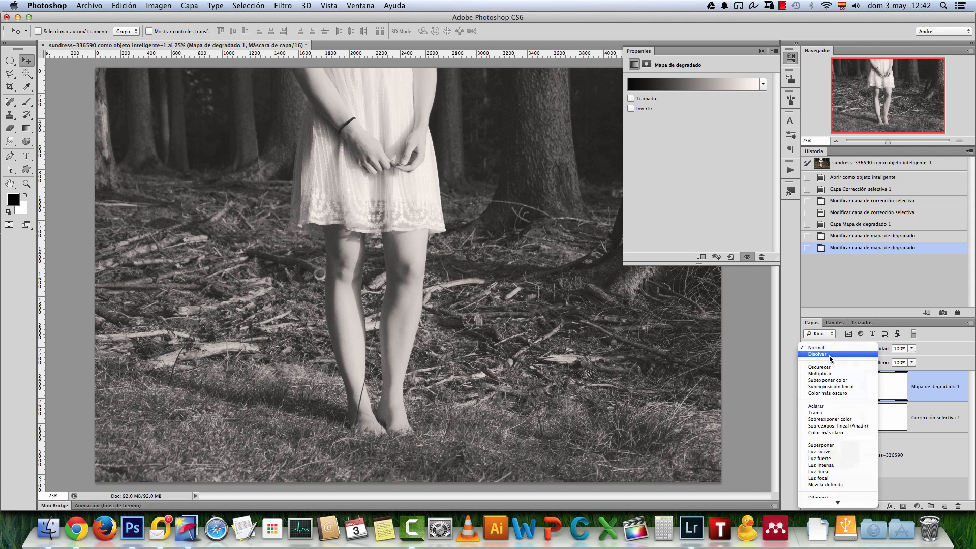
{"action": "left_click", "coordinate": [819, 413]}
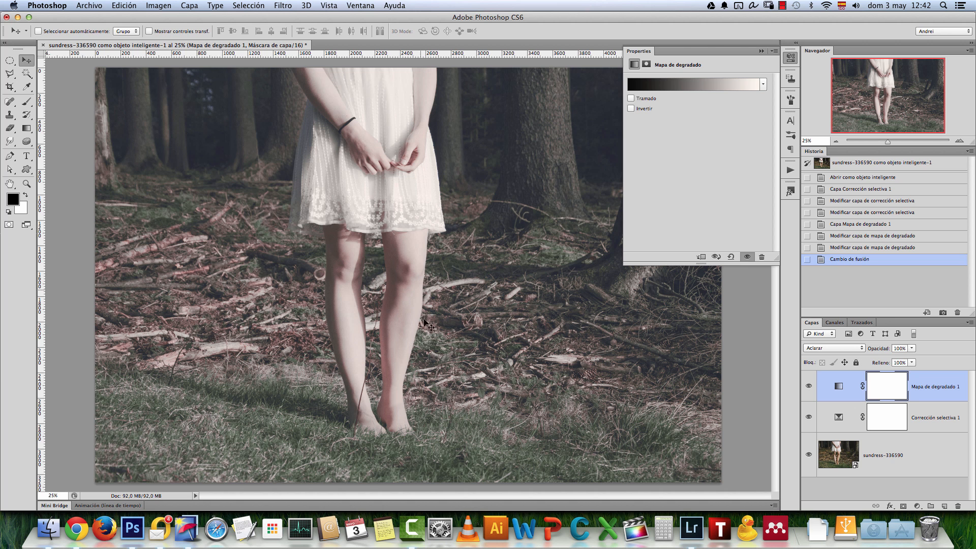
{"action": "left_click", "coordinate": [905, 348]}
{"action": "type", "text": "3"}
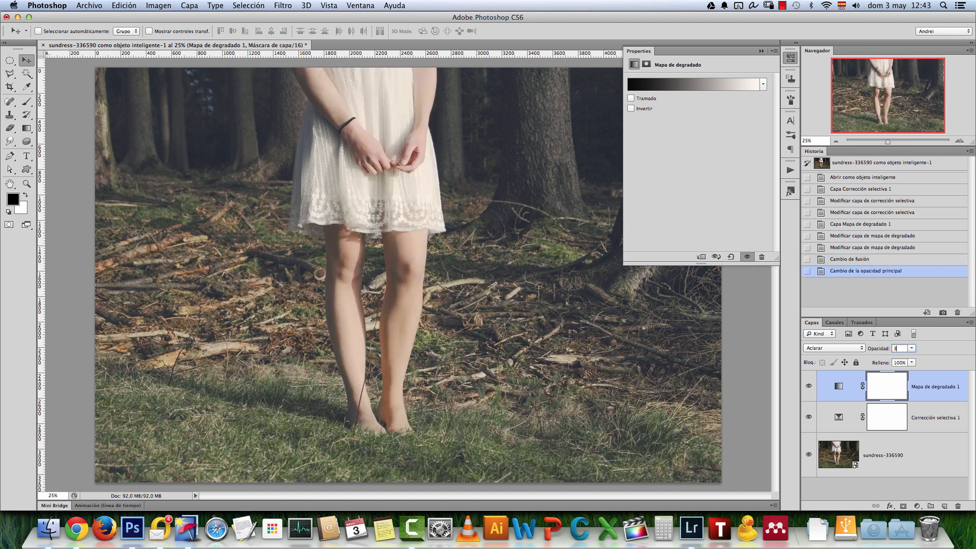
{"action": "type", "text": "0"}
{"action": "key", "text": "Return"}
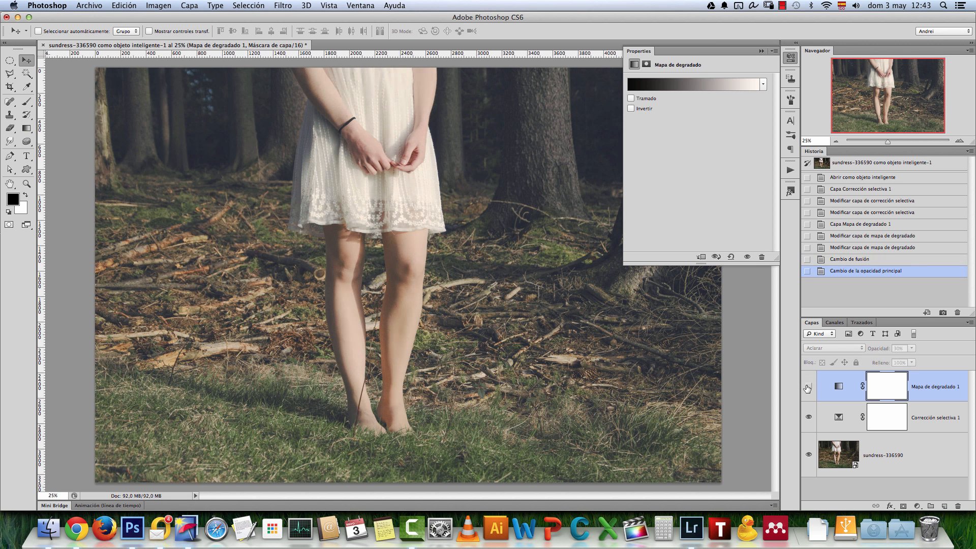
{"action": "left_click", "coordinate": [808, 389]}
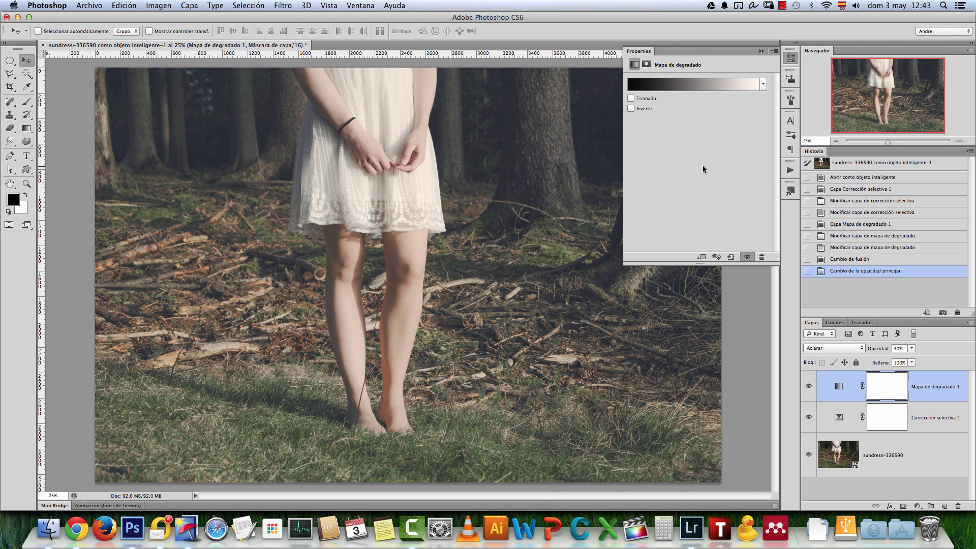
Add a Color Lookup adjustment layer above the gradient map and load the EdgyAmber.3DL 3D LUT.
{"action": "left_click", "coordinate": [917, 506]}
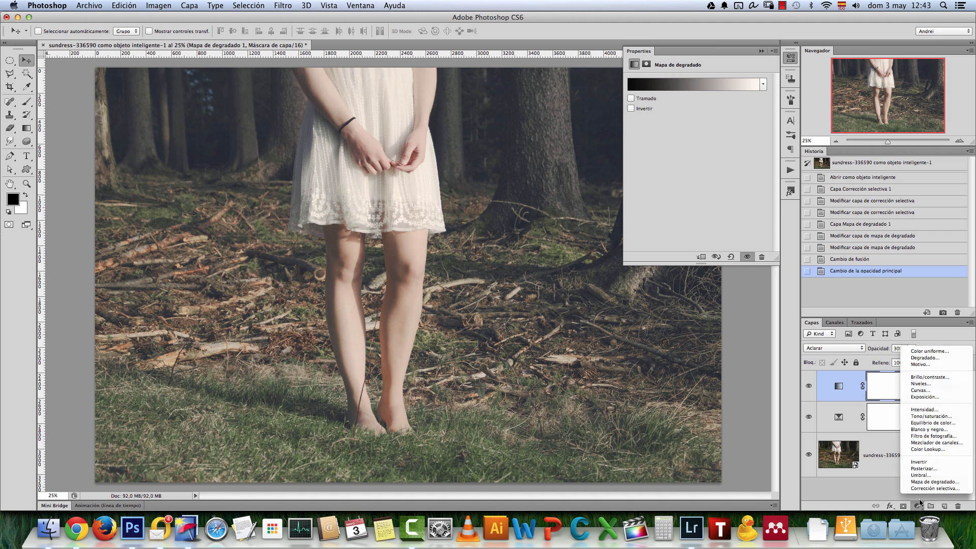
{"action": "left_click", "coordinate": [939, 450]}
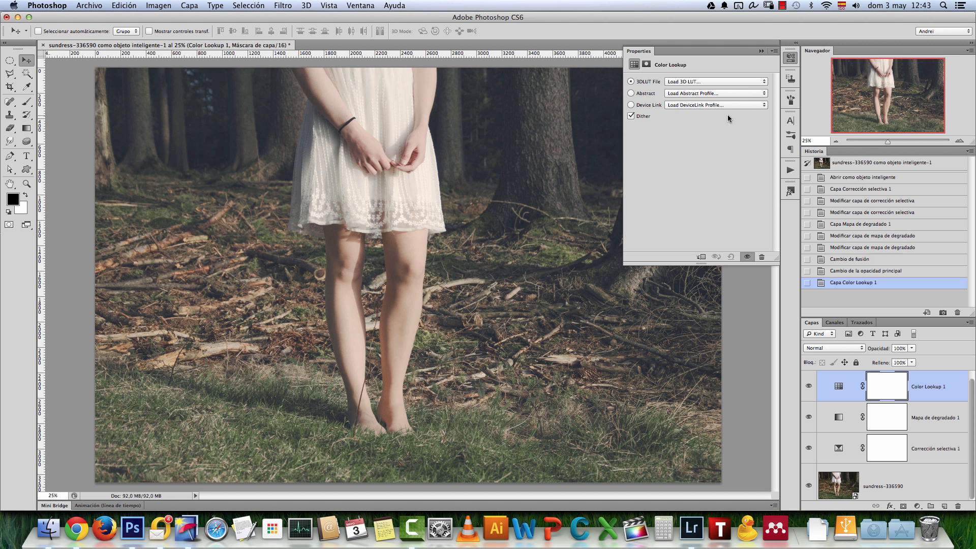
{"action": "left_click", "coordinate": [747, 83]}
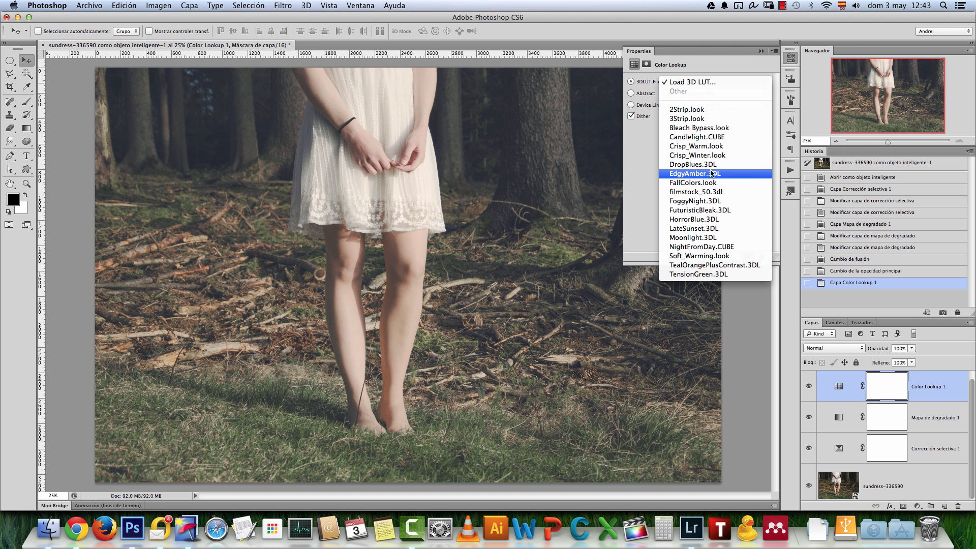
{"action": "left_click", "coordinate": [714, 176]}
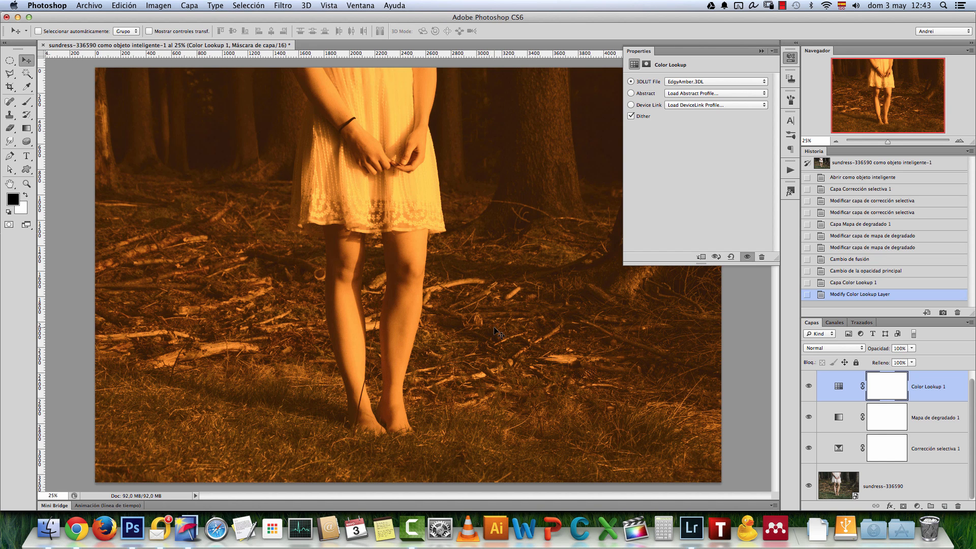
Blend the Color Lookup layer in Tono mode at 40% opacity and collapse its properties.
{"action": "left_click", "coordinate": [829, 347]}
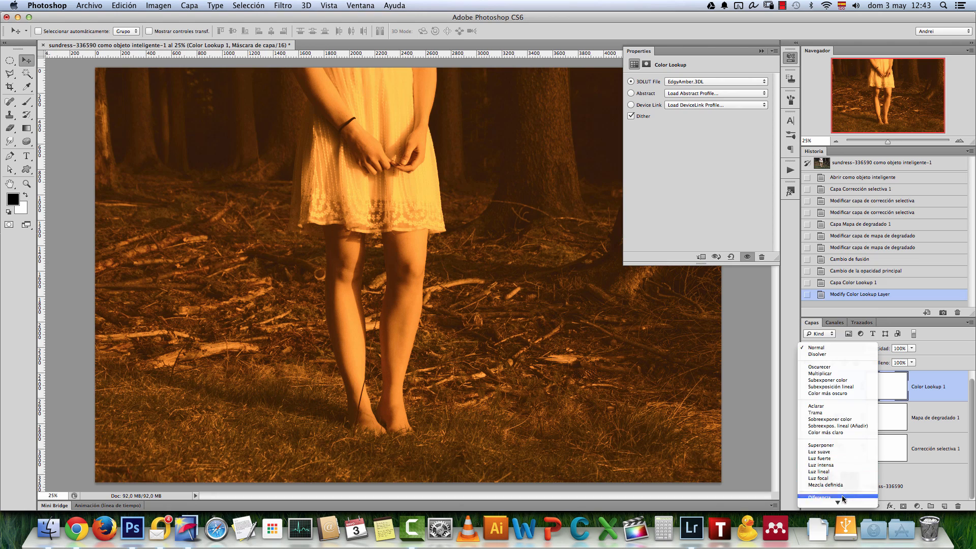
{"action": "left_click", "coordinate": [827, 501]}
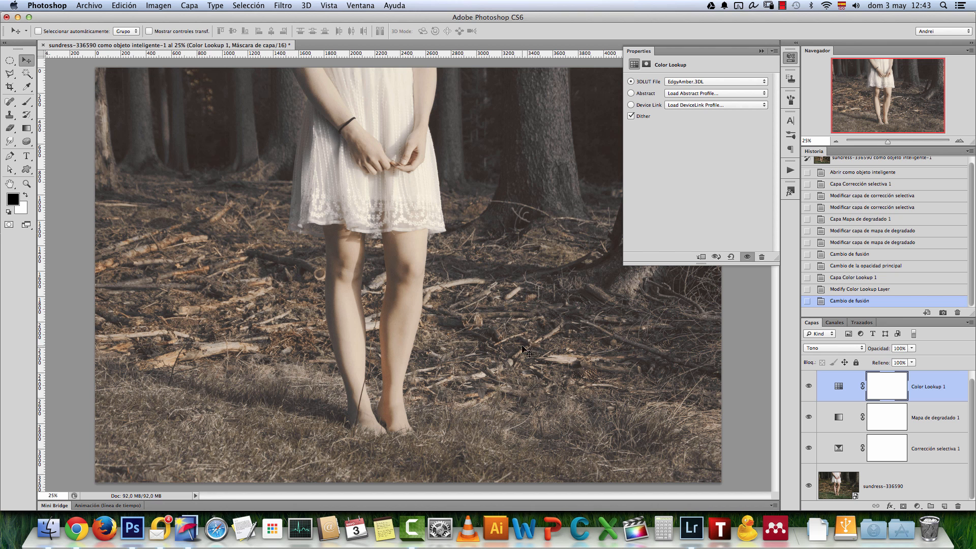
{"action": "left_click", "coordinate": [901, 348]}
{"action": "type", "text": "40"}
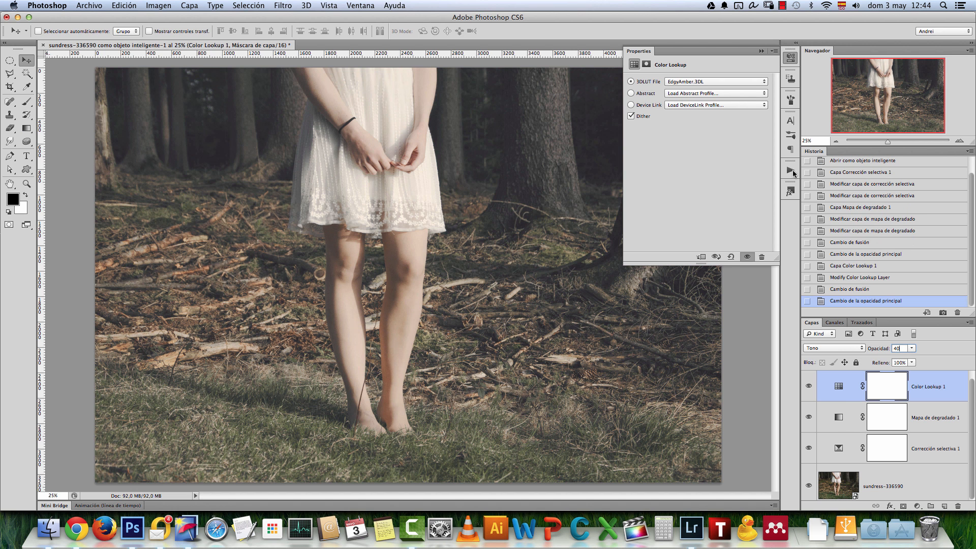
{"action": "left_click", "coordinate": [761, 51]}
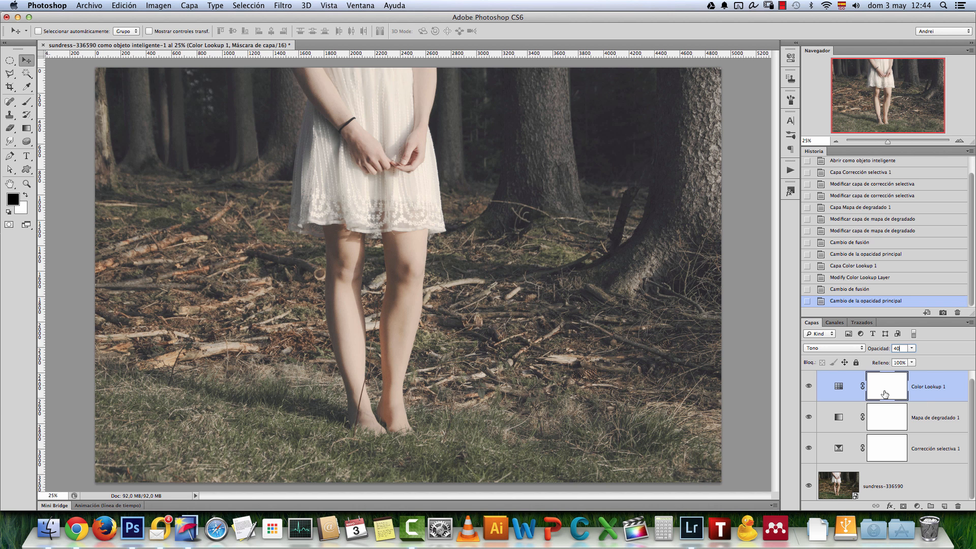
Add a Filtro de fotografía adjustment layer on top and set its filter to Naranja.
{"action": "left_click", "coordinate": [917, 506]}
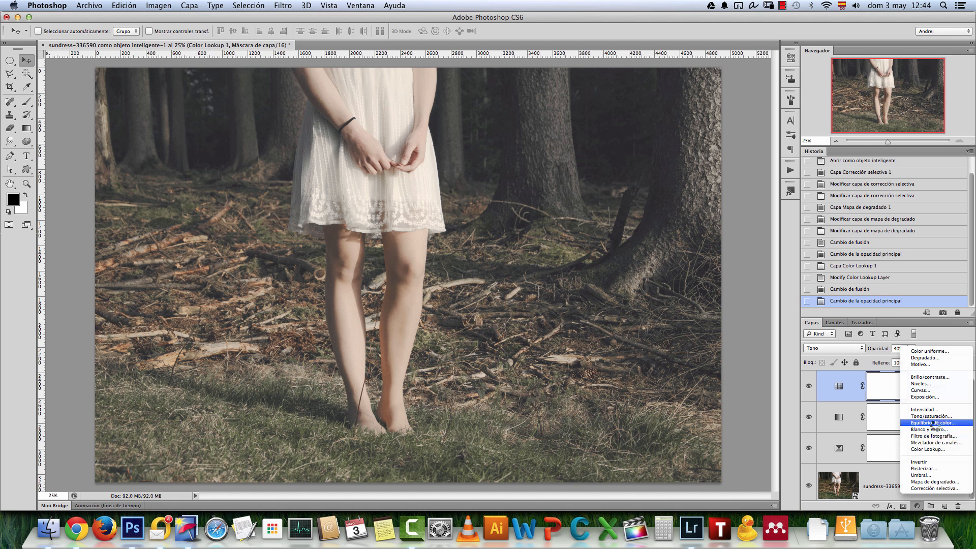
{"action": "left_click", "coordinate": [950, 435]}
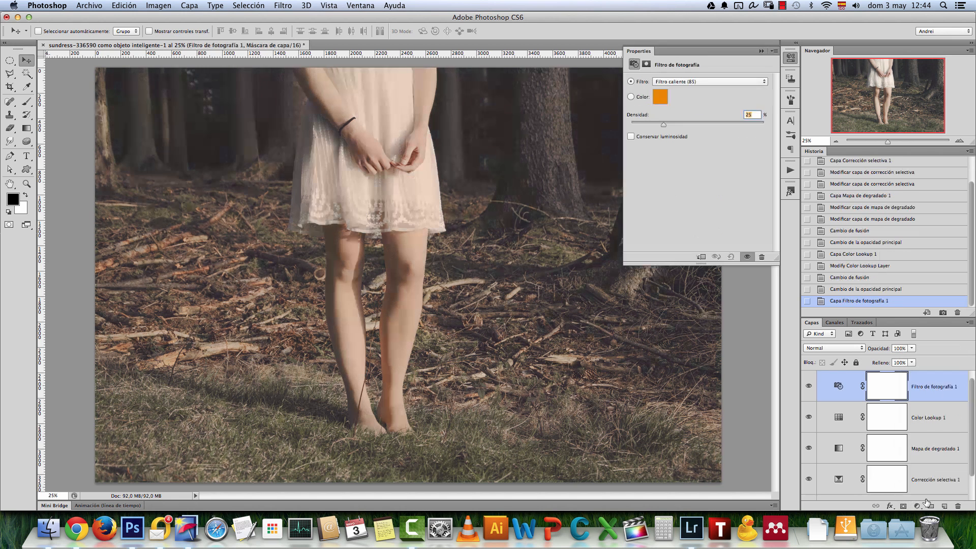
{"action": "left_click", "coordinate": [718, 82]}
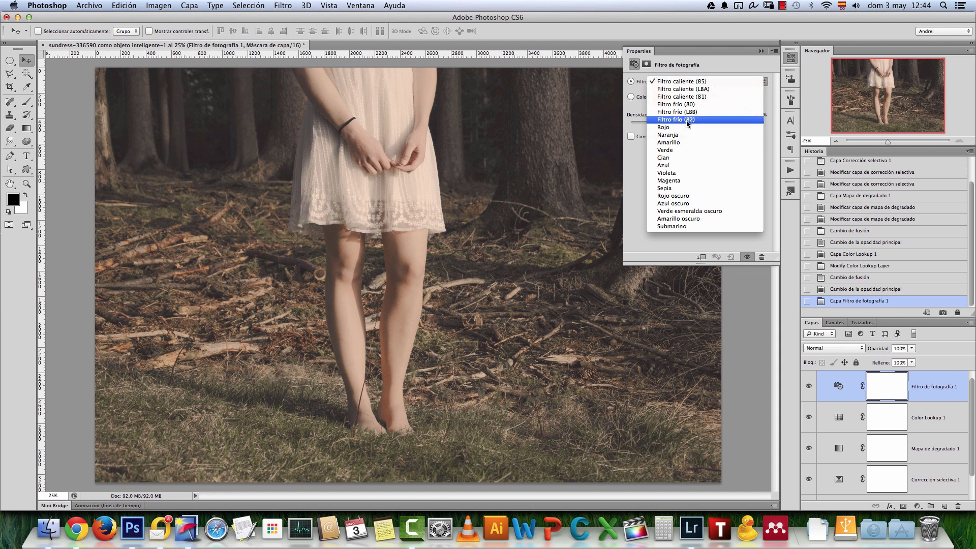
{"action": "left_click", "coordinate": [679, 134]}
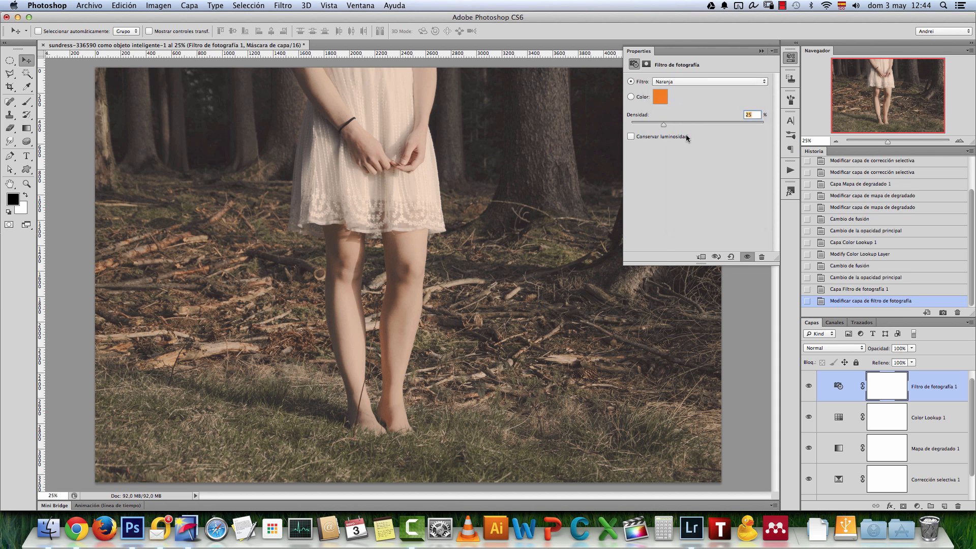
Blend the photo filter layer in Luz suave mode at 20% opacity and collapse its properties.
{"action": "left_click", "coordinate": [836, 350]}
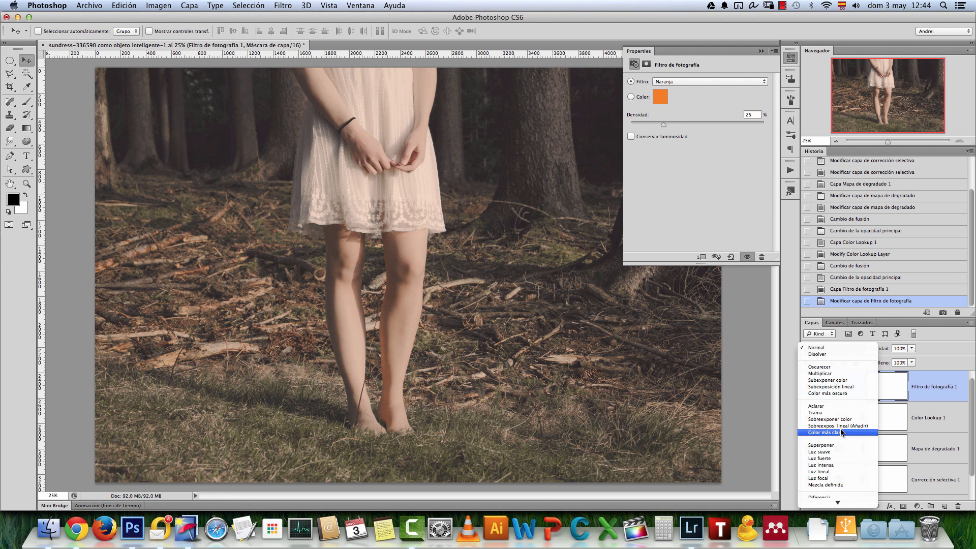
{"action": "left_click", "coordinate": [828, 452]}
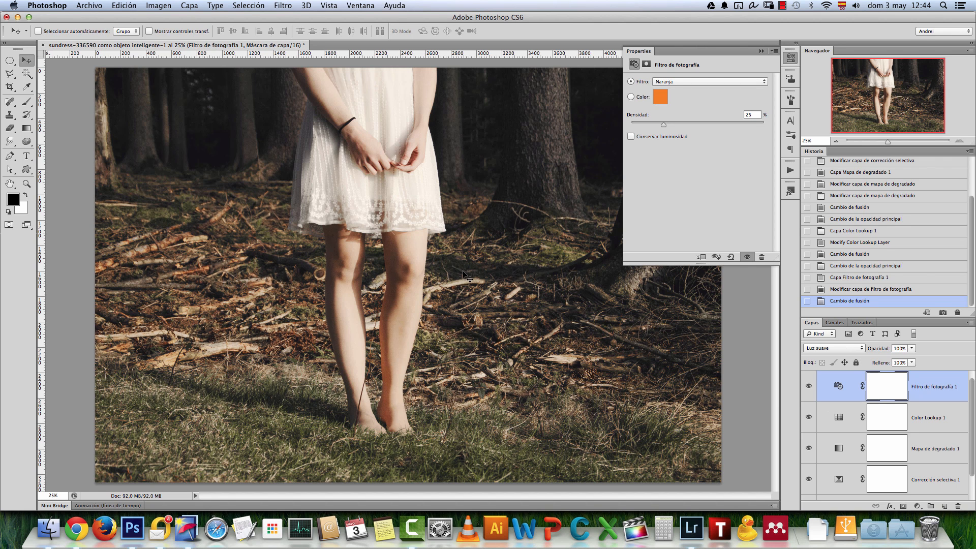
{"action": "left_click", "coordinate": [908, 350]}
{"action": "left_click_drag", "start_coordinate": [913, 359], "coordinate": [876, 359]}
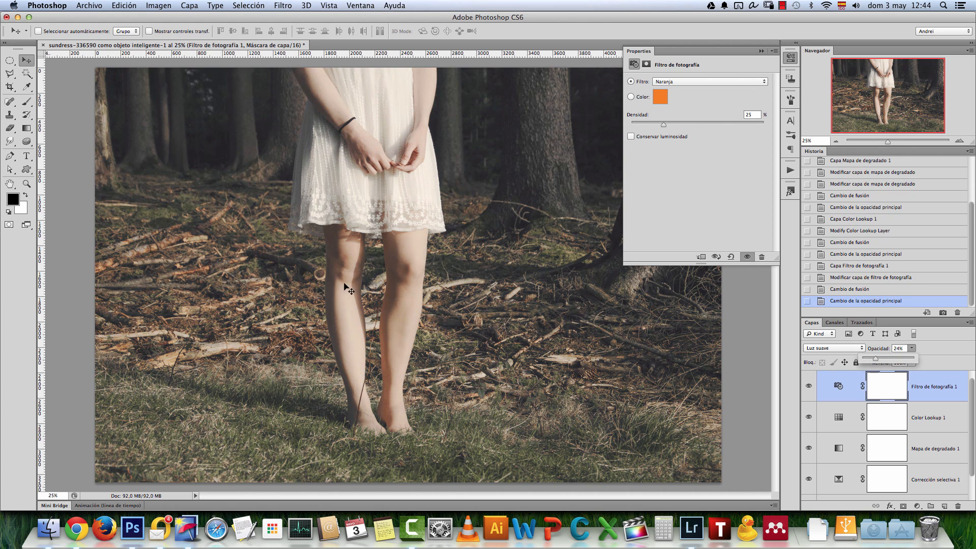
{"action": "left_click", "coordinate": [900, 347]}
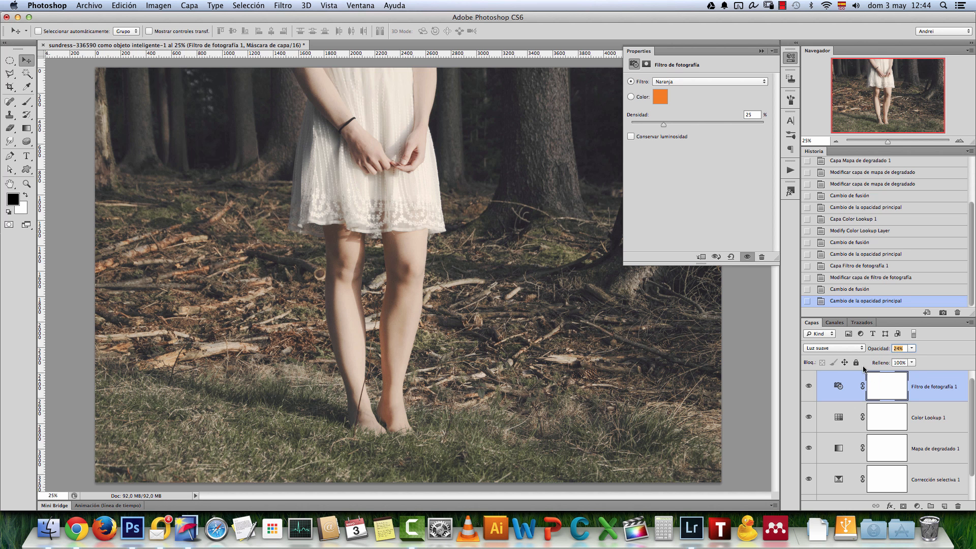
{"action": "type", "text": "20"}
{"action": "key", "text": "Return"}
{"action": "left_click", "coordinate": [761, 51]}
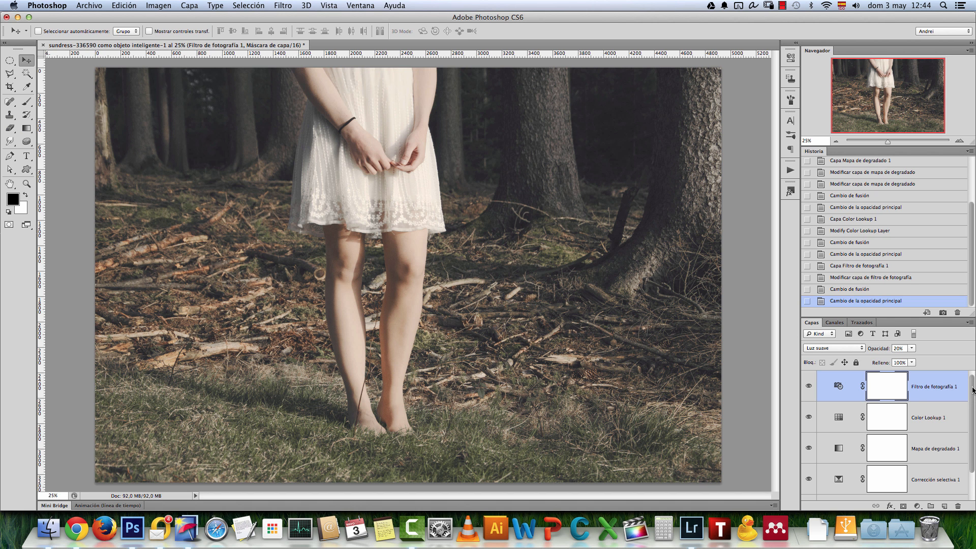
Delete all four adjustment layers, from Corrección selectiva 1 to Filtro de fotografía 1, leaving only the sundress-336590 layer.
{"action": "scroll", "coordinate": [970, 407], "scroll_direction": "down", "scroll_amount": 2}
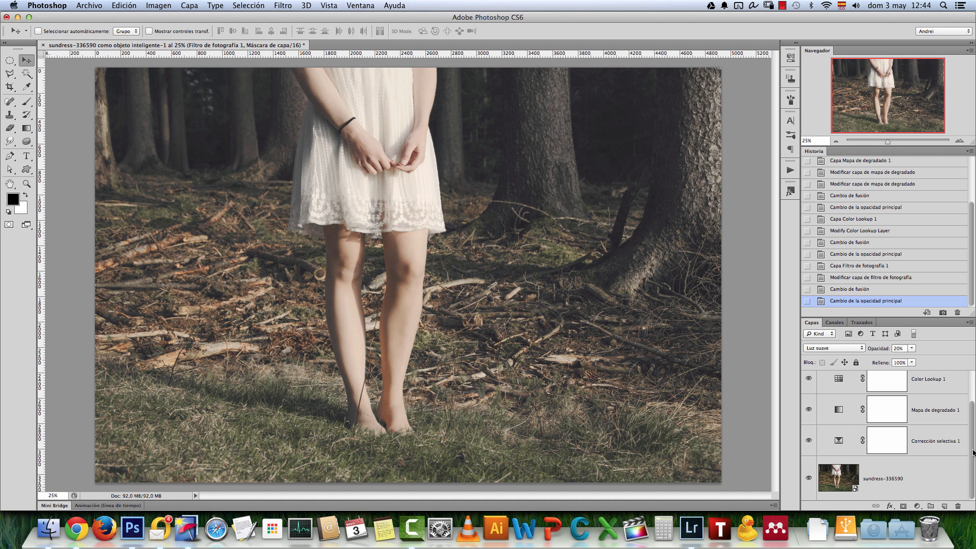
{"action": "scroll", "coordinate": [973, 452], "scroll_direction": "up", "scroll_amount": 2}
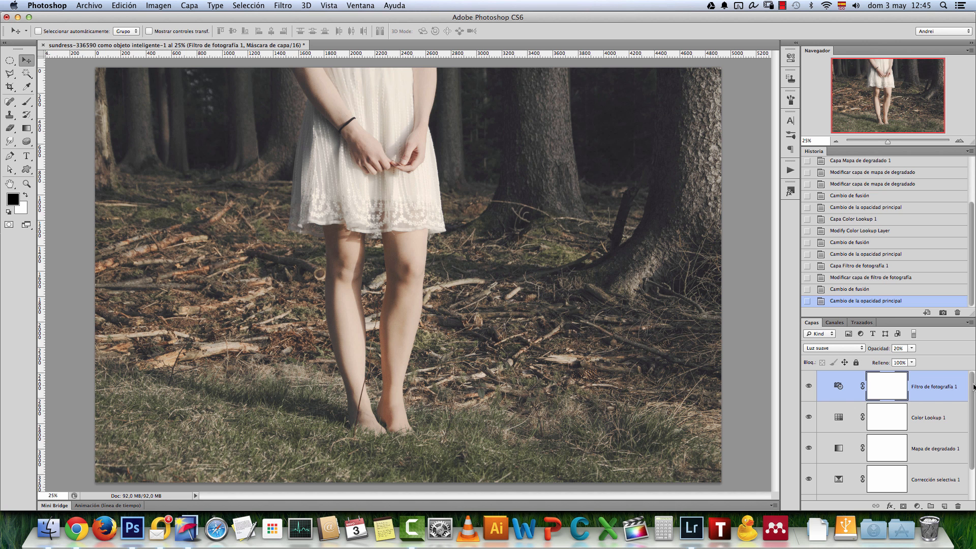
{"action": "scroll", "coordinate": [973, 386], "scroll_direction": "down", "scroll_amount": 2}
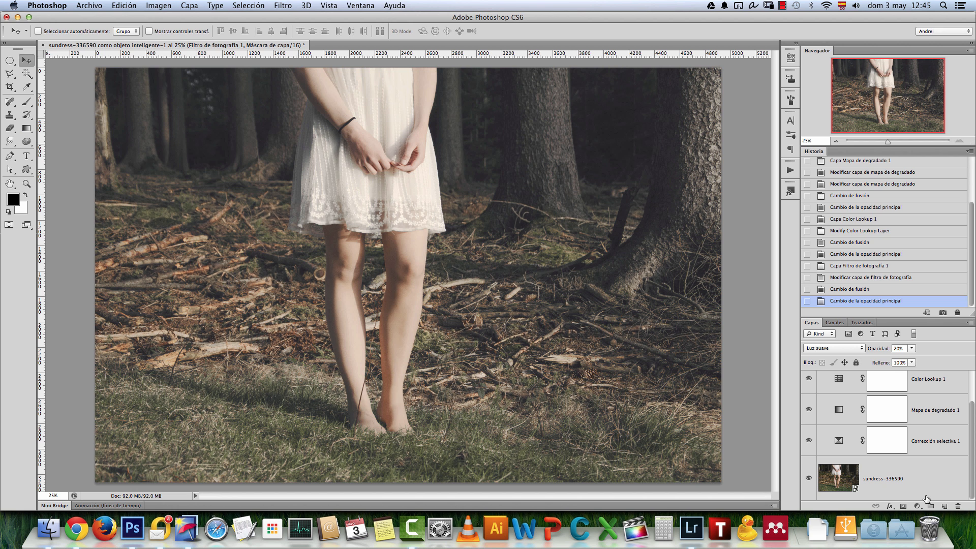
{"action": "left_click", "coordinate": [957, 436]}
{"action": "scroll", "coordinate": [966, 433], "scroll_direction": "up", "scroll_amount": 2}
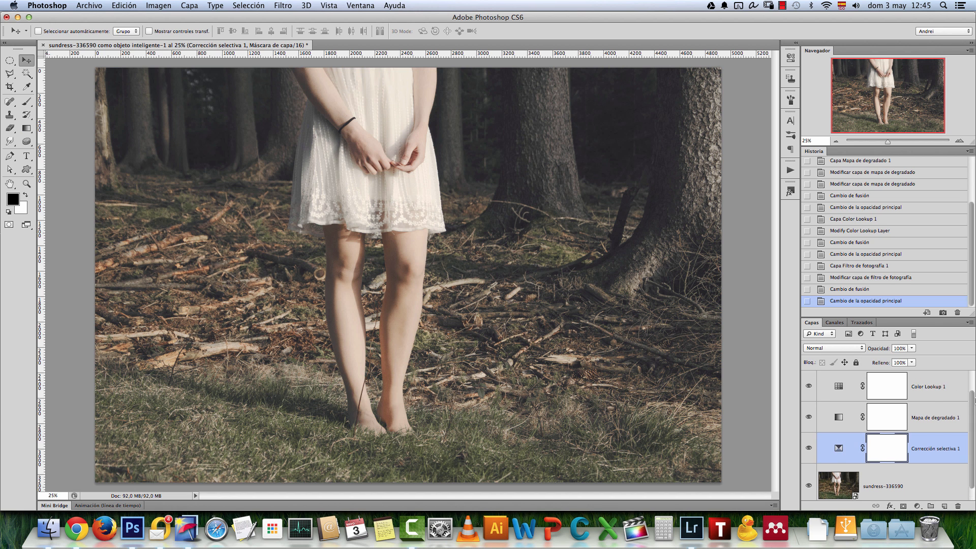
{"action": "left_click", "coordinate": [944, 388], "text": "shift"}
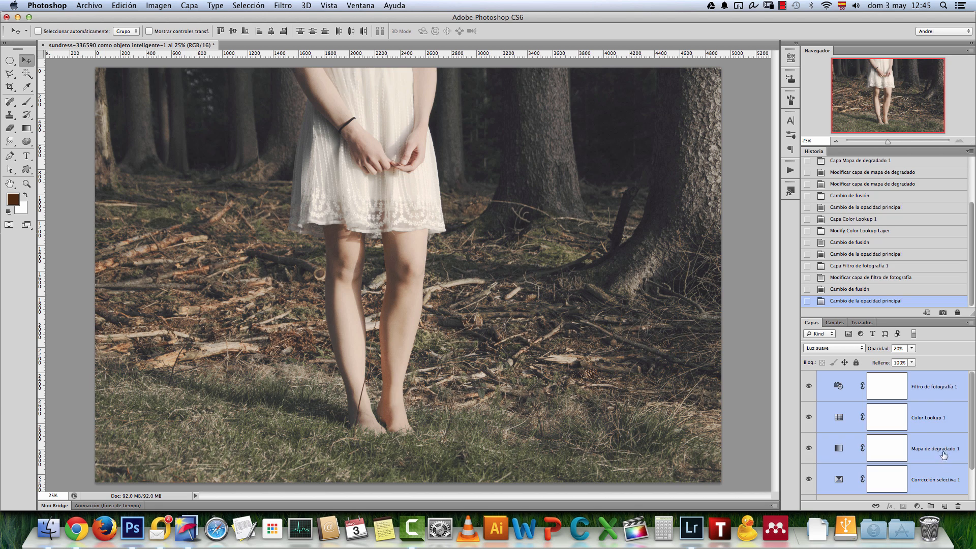
{"action": "left_click_drag", "start_coordinate": [952, 480], "coordinate": [958, 506]}
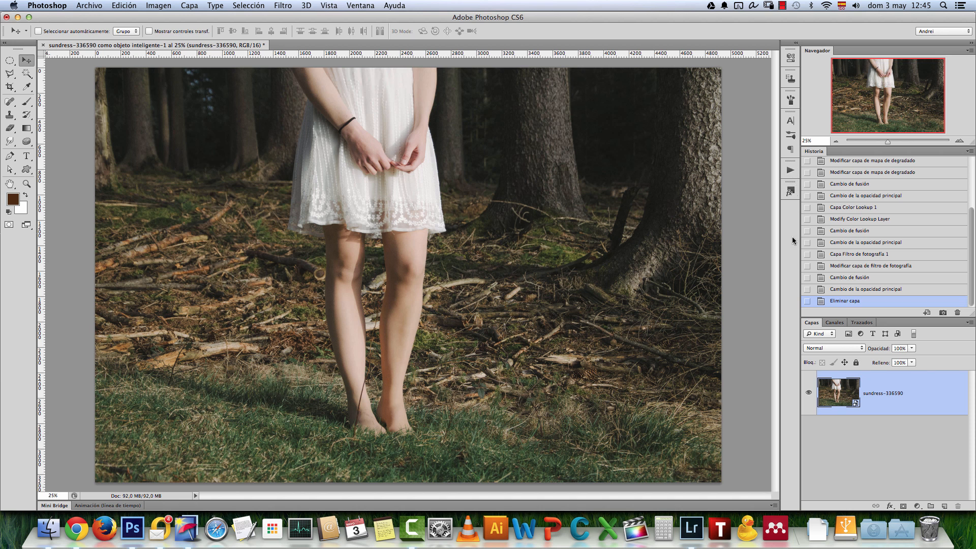
Create a new action named Tonos in the Acciones psdbox.es set and start recording it.
{"action": "left_click", "coordinate": [366, 5]}
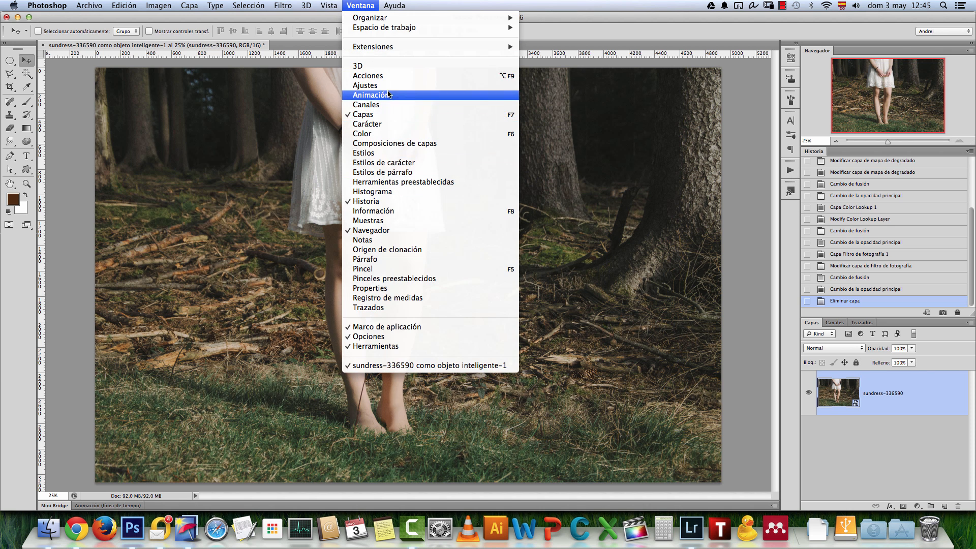
{"action": "left_click", "coordinate": [366, 75]}
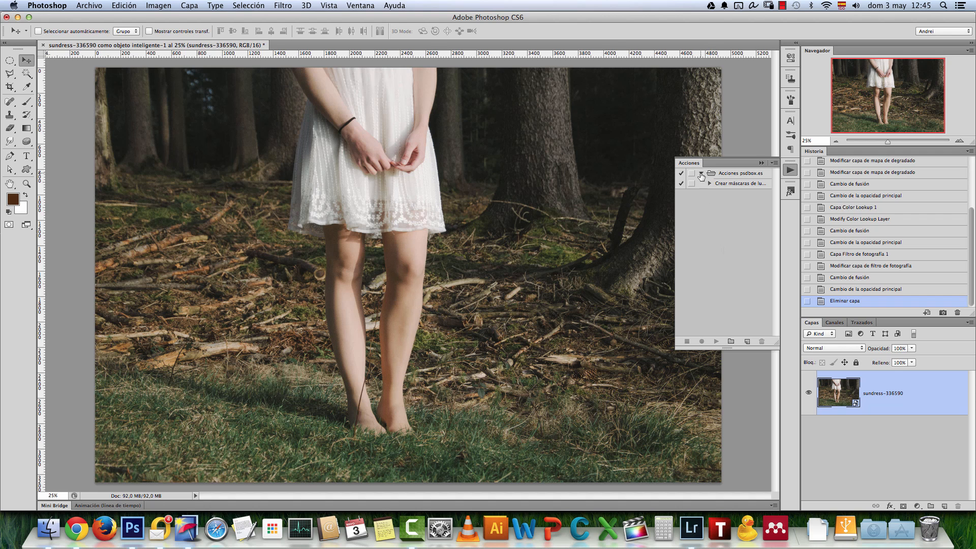
{"action": "left_click", "coordinate": [734, 175]}
{"action": "left_click", "coordinate": [746, 341]}
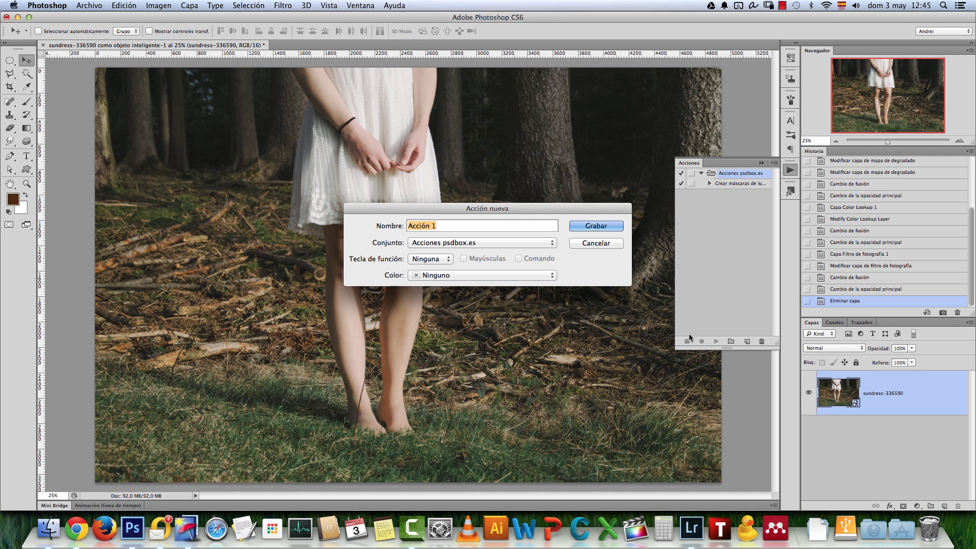
{"action": "type", "text": "Tonos"}
{"action": "key", "text": "Return"}
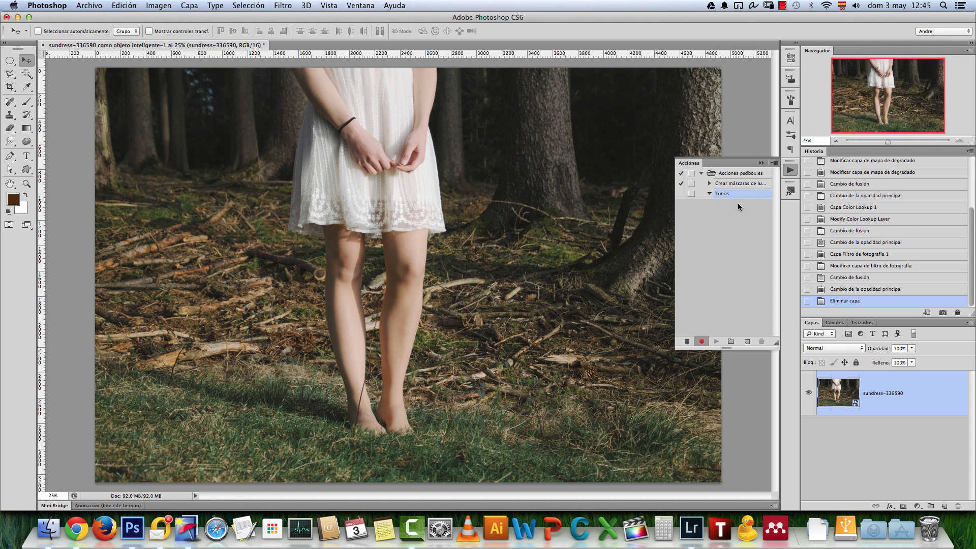
View the playback options for actions and close them without changing anything.
{"action": "left_click", "coordinate": [774, 163]}
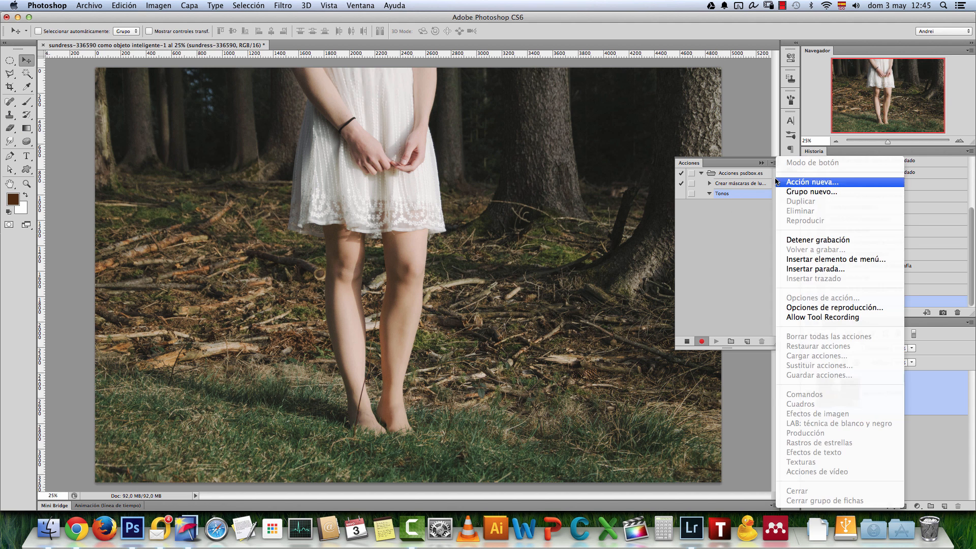
{"action": "left_click", "coordinate": [808, 308]}
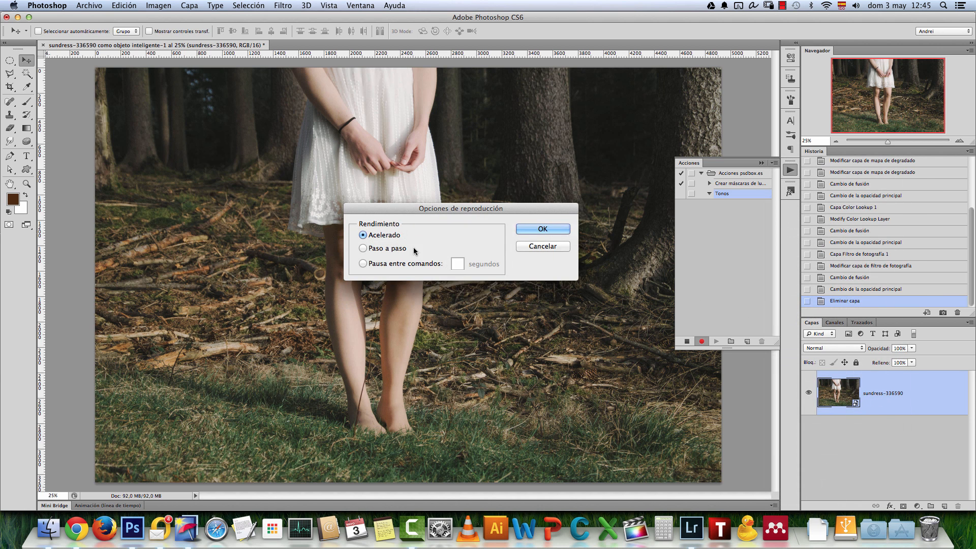
{"action": "left_click", "coordinate": [542, 246]}
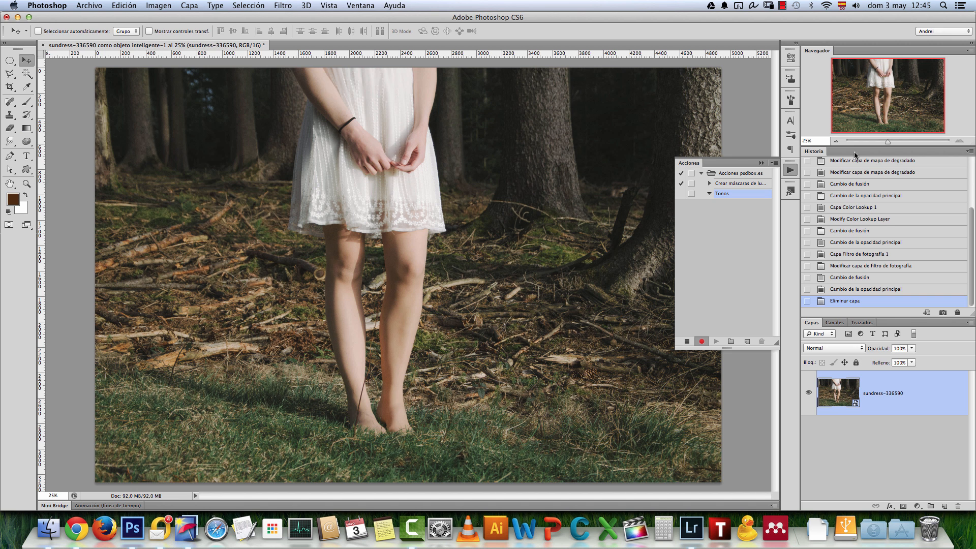
Add a Corrección selectiva adjustment layer and set its Negros to Cian 2, Amarillo -7 and Negro -5.
{"action": "left_click", "coordinate": [918, 506]}
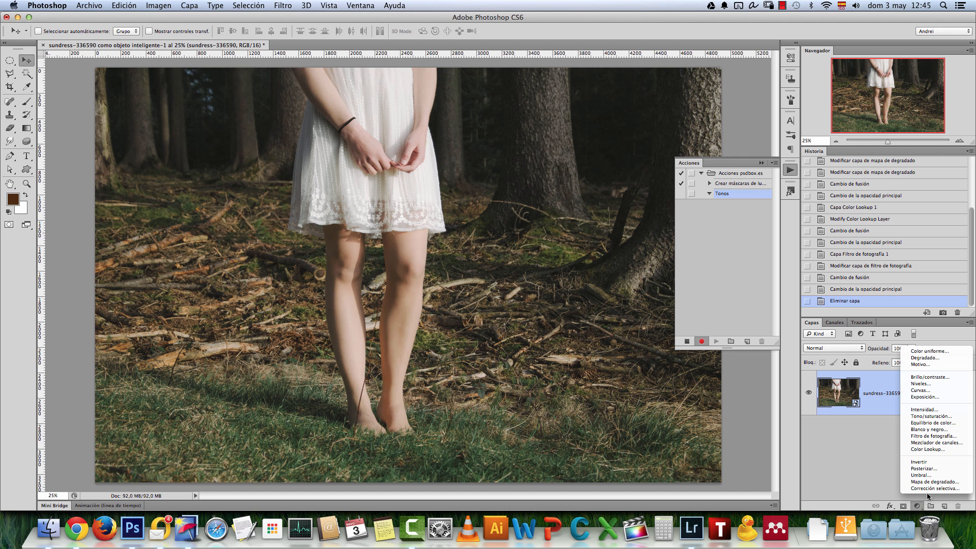
{"action": "left_click", "coordinate": [928, 489]}
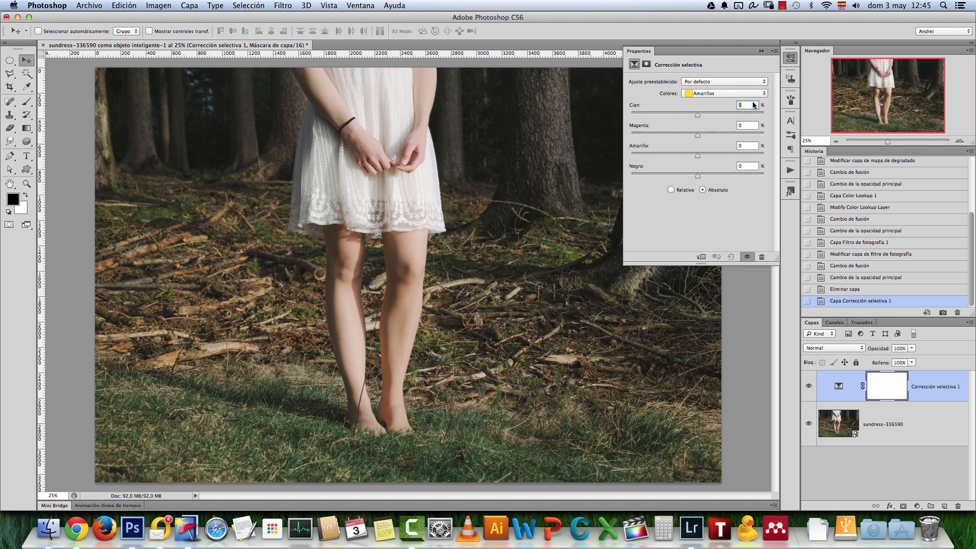
{"action": "left_click", "coordinate": [744, 101]}
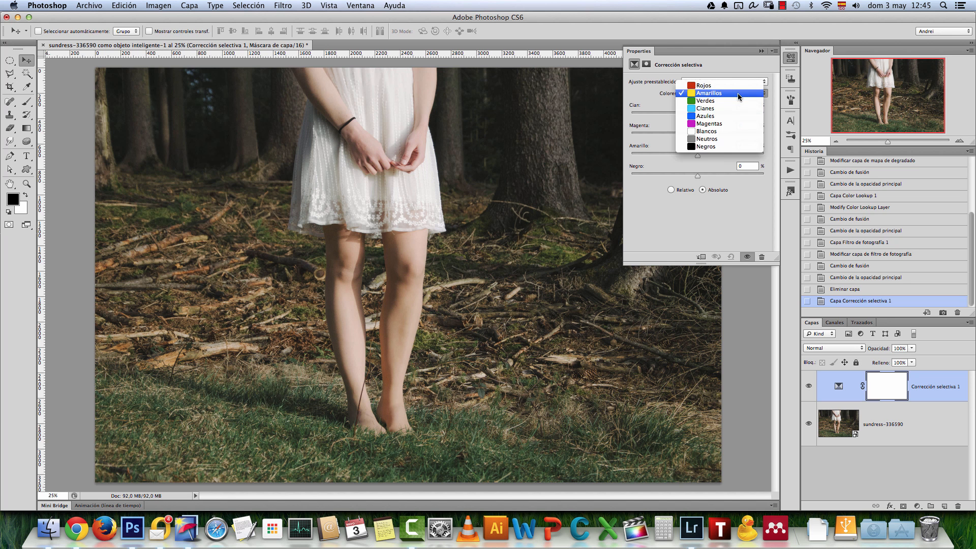
{"action": "left_click", "coordinate": [732, 146]}
{"action": "key", "text": "Tab"}
{"action": "key", "text": "Tab"}
{"action": "key", "text": "Tab"}
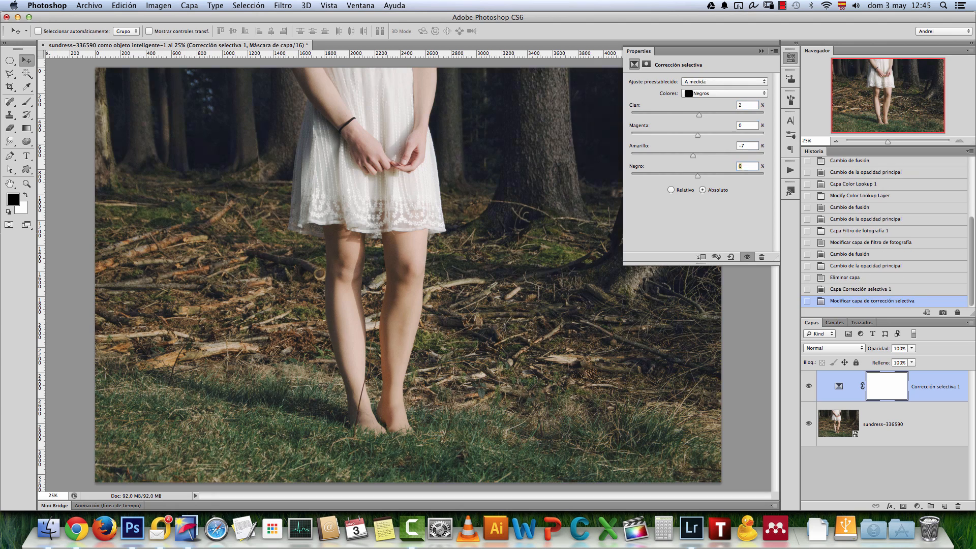
{"action": "type", "text": "-5"}
Adjust the ink percentages of the Blancos in the selective color correction.
{"action": "left_click", "coordinate": [727, 94]}
{"action": "left_click", "coordinate": [727, 79]}
{"action": "key", "text": "Tab"}
{"action": "key", "text": "Tab"}
{"action": "key", "text": "Tab"}
Switch the Corrección selectiva adjustment to the Verdes range and close its properties.
{"action": "left_click", "coordinate": [731, 94]}
{"action": "left_click", "coordinate": [732, 61]}
{"action": "key", "text": "Tab"}
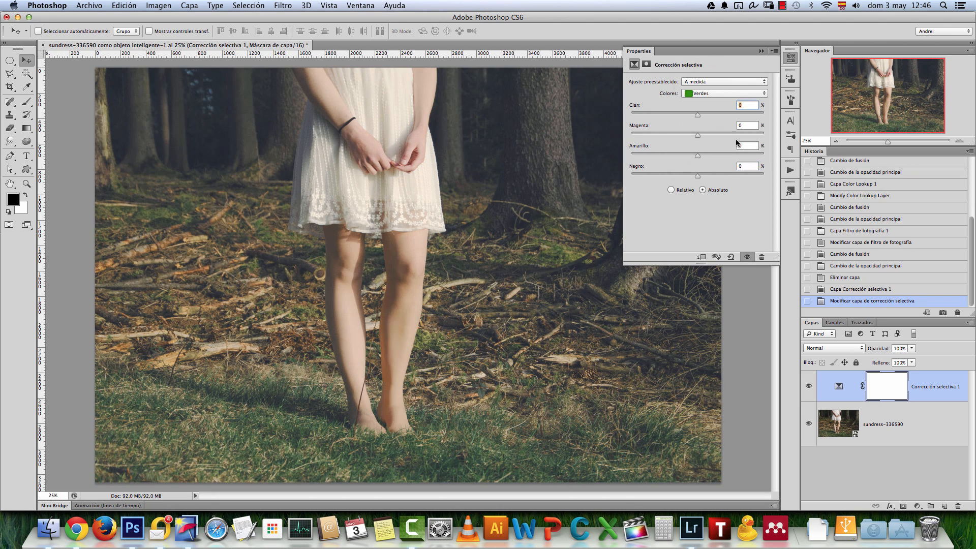
{"action": "left_click", "coordinate": [761, 51]}
Add a Mapa de degradado adjustment layer with an edited dark stop color and change its blend mode.
{"action": "left_click", "coordinate": [918, 506]}
{"action": "left_click", "coordinate": [931, 481]}
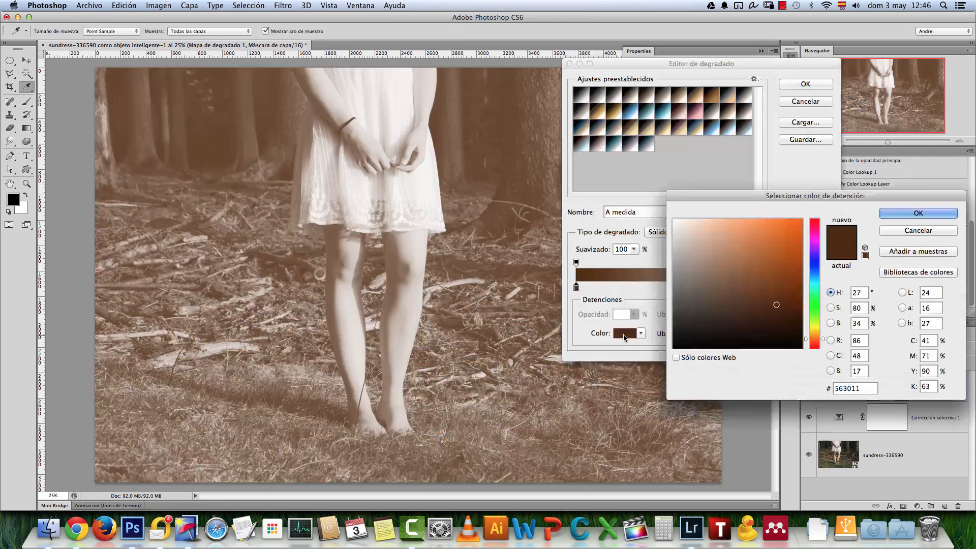
{"action": "mouse_move", "coordinate": [814, 337]}
{"action": "left_mouse_down"}
{"action": "mouse_move", "coordinate": [815, 305]}
{"action": "mouse_move", "coordinate": [814, 348]}
{"action": "mouse_move", "coordinate": [814, 337]}
{"action": "left_mouse_up"}
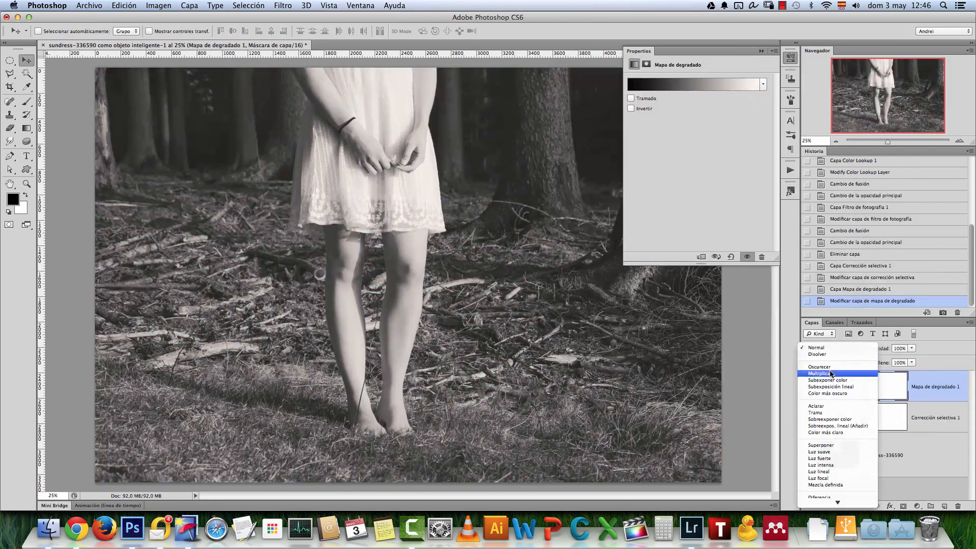
{"action": "left_click", "coordinate": [854, 373]}
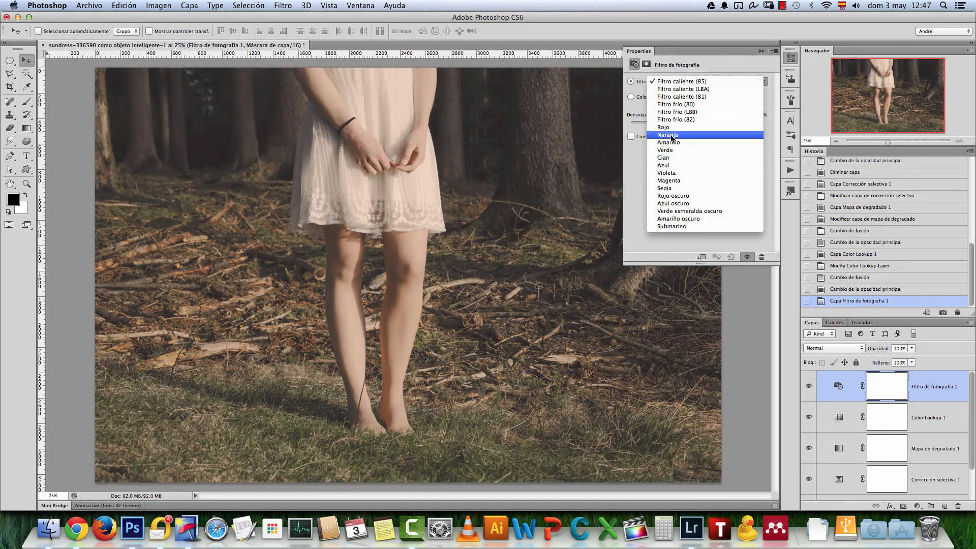
Set the Filtro de fotografía layer to the Naranja filter with Luz suave blending at 20% opacity.
{"action": "left_click", "coordinate": [667, 134]}
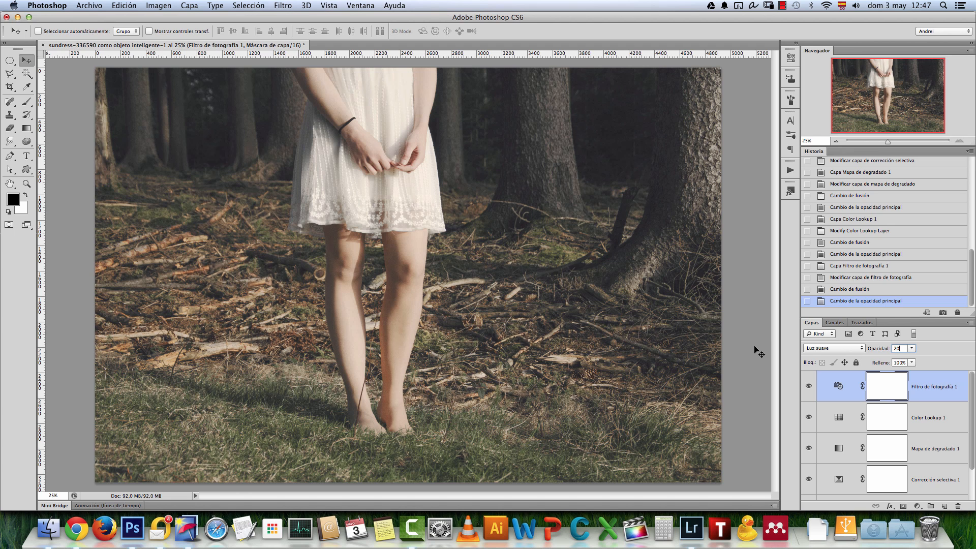
Stop recording the Tonos action and collapse its list of recorded commands.
{"action": "left_click", "coordinate": [790, 170]}
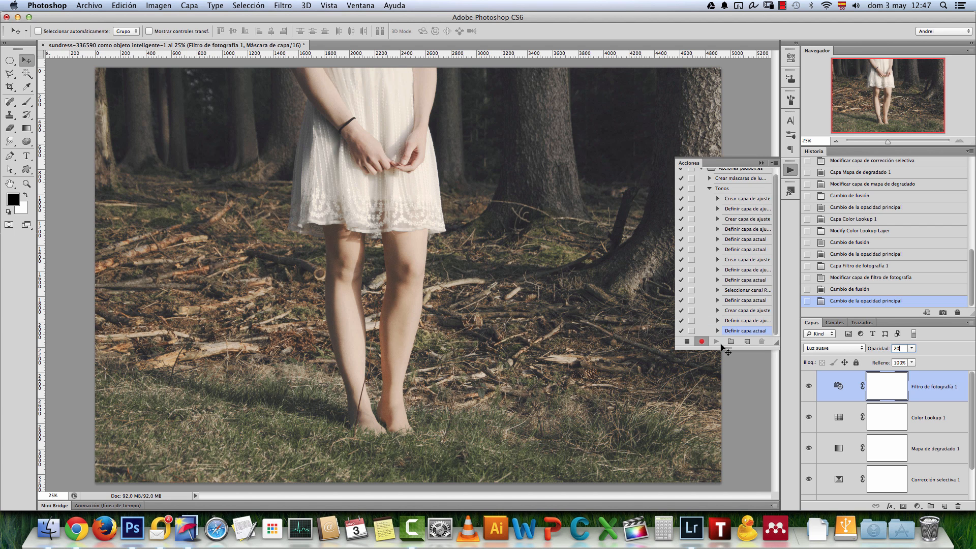
{"action": "left_click_drag", "start_coordinate": [676, 349], "coordinate": [559, 379]}
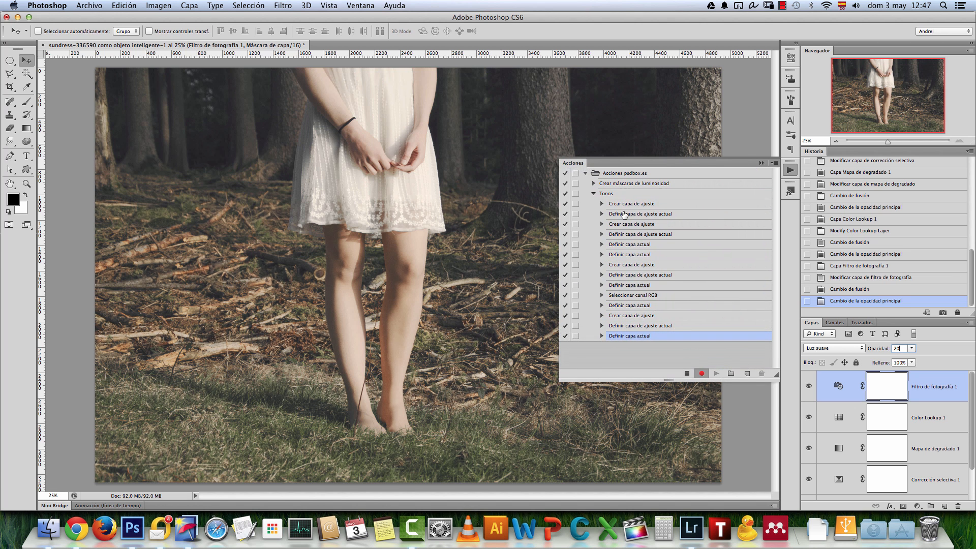
{"action": "left_click", "coordinate": [687, 373]}
{"action": "left_click", "coordinate": [594, 194]}
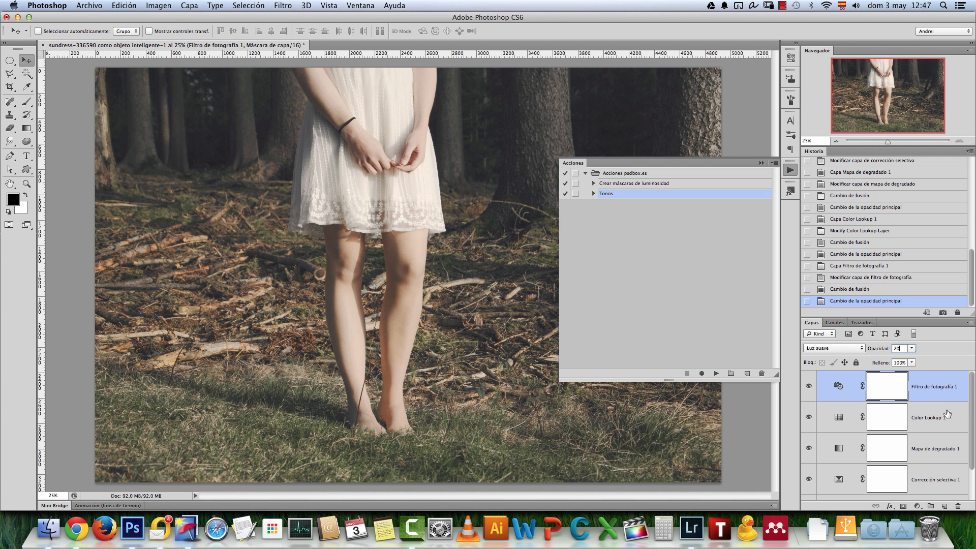
Delete the four adjustment layers and play the Tonos action on the bare sundress photo.
{"action": "scroll", "coordinate": [958, 458], "scroll_direction": "down", "scroll_amount": 2}
{"action": "left_click", "coordinate": [951, 449], "text": "shift"}
{"action": "left_click_drag", "start_coordinate": [956, 449], "coordinate": [958, 506]}
{"action": "left_click", "coordinate": [716, 374]}
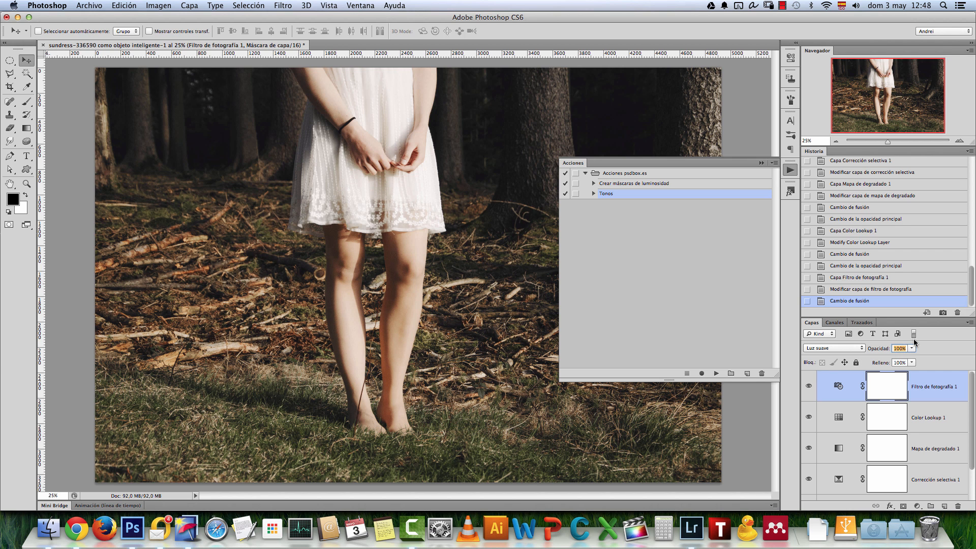
Set the opacity of the Filtro de fotografía 1 layer to 20%.
{"action": "type", "text": "30"}
{"action": "key", "text": "BackSpace"}
{"action": "key", "text": "BackSpace"}
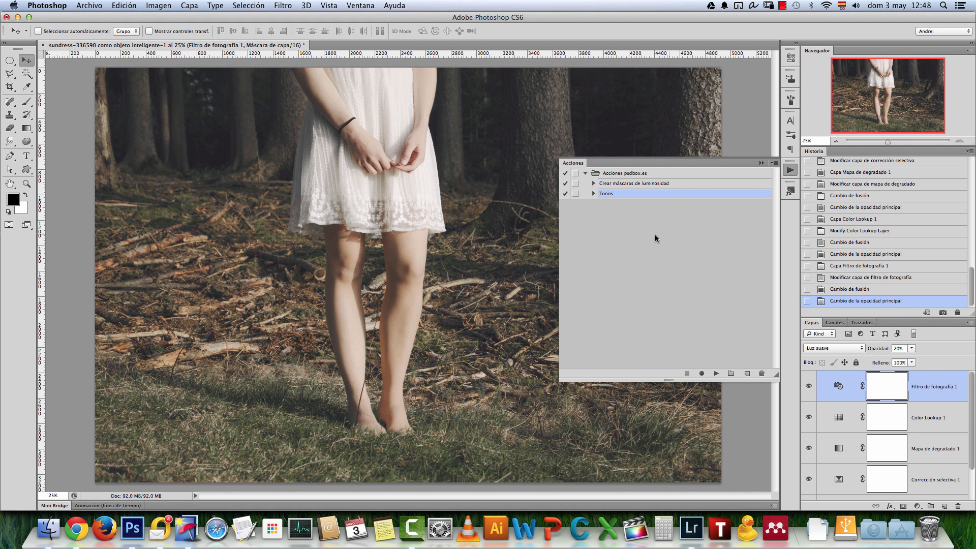
Examine the settings recorded in the last Definir capa actual command of the Tonos action.
{"action": "left_click", "coordinate": [593, 193]}
{"action": "left_click", "coordinate": [622, 336]}
{"action": "left_click", "coordinate": [602, 336]}
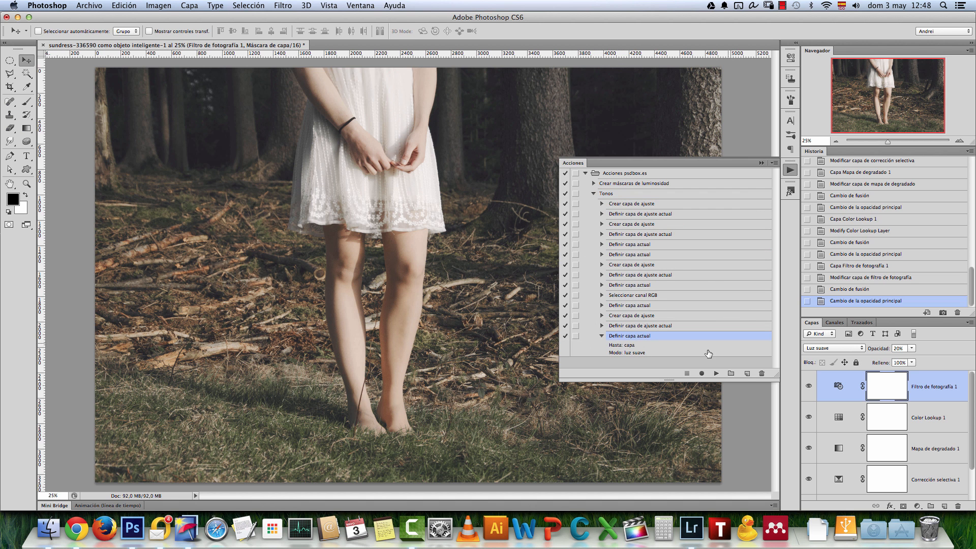
{"action": "left_click", "coordinate": [593, 193]}
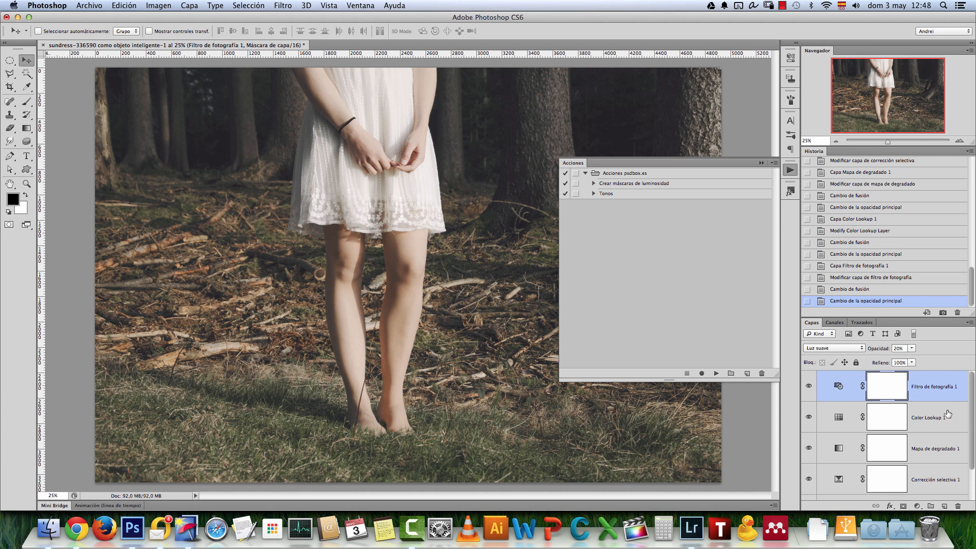
Delete the four adjustment layers from the sundress photo and close the document.
{"action": "scroll", "coordinate": [965, 460], "scroll_direction": "down", "scroll_amount": 2}
{"action": "left_click", "coordinate": [953, 445], "text": "shift"}
{"action": "left_click_drag", "start_coordinate": [960, 450], "coordinate": [958, 506]}
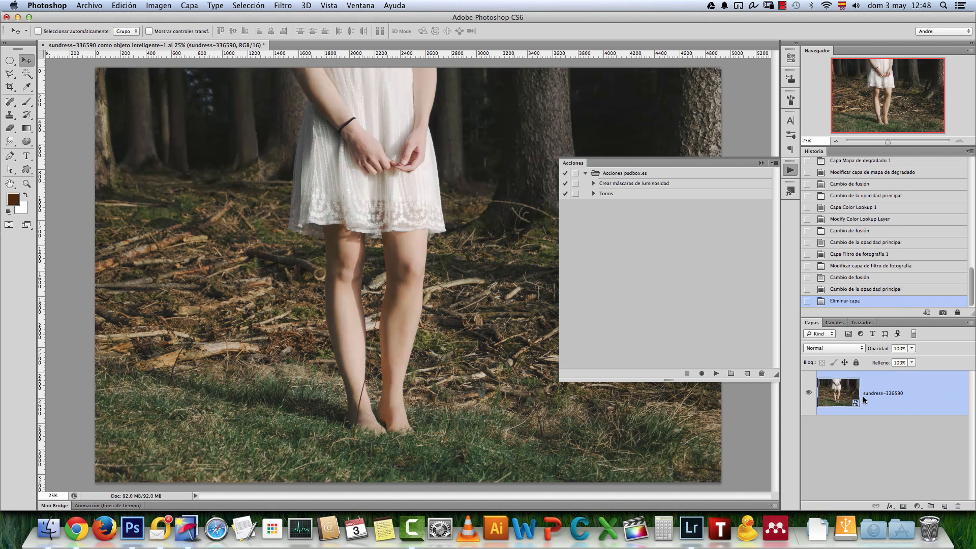
{"action": "left_click", "coordinate": [761, 163]}
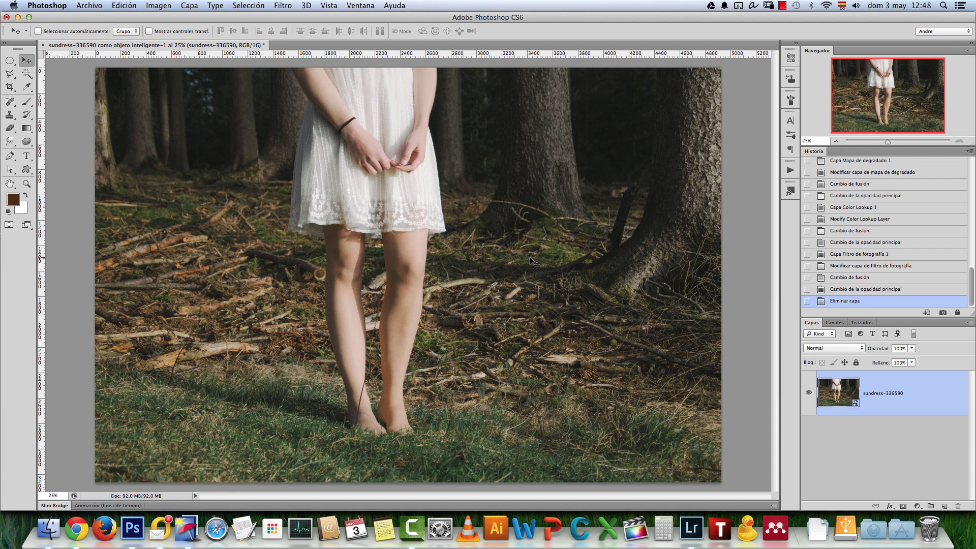
{"action": "key", "text": "super+w"}
{"action": "left_click", "coordinate": [456, 185]}
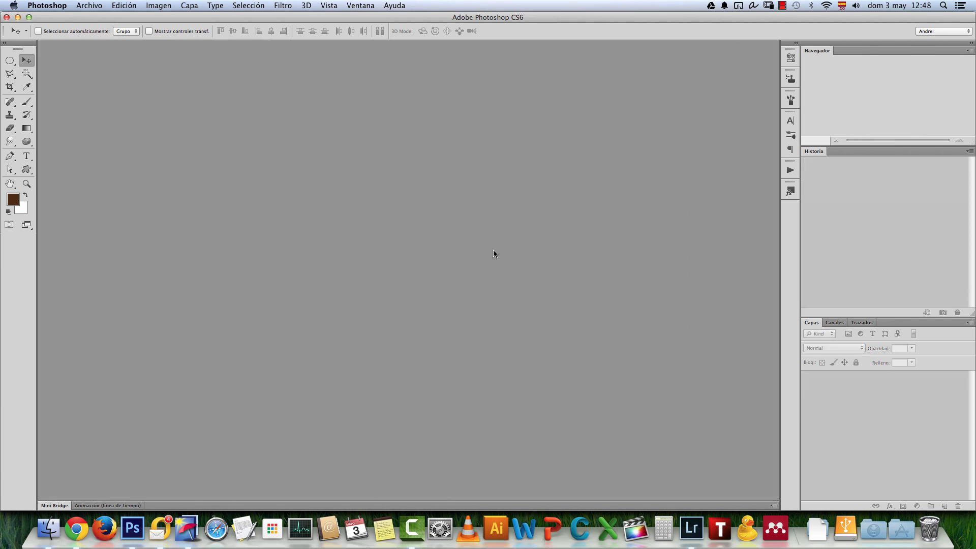
Switch to Finder and open woman-690152.jpg from the Clave alta folder with Adobe Photoshop CS6.
{"action": "key", "text": "super+Tab"}
{"action": "left_click", "coordinate": [458, 63]}
{"action": "right_click", "coordinate": [457, 63]}
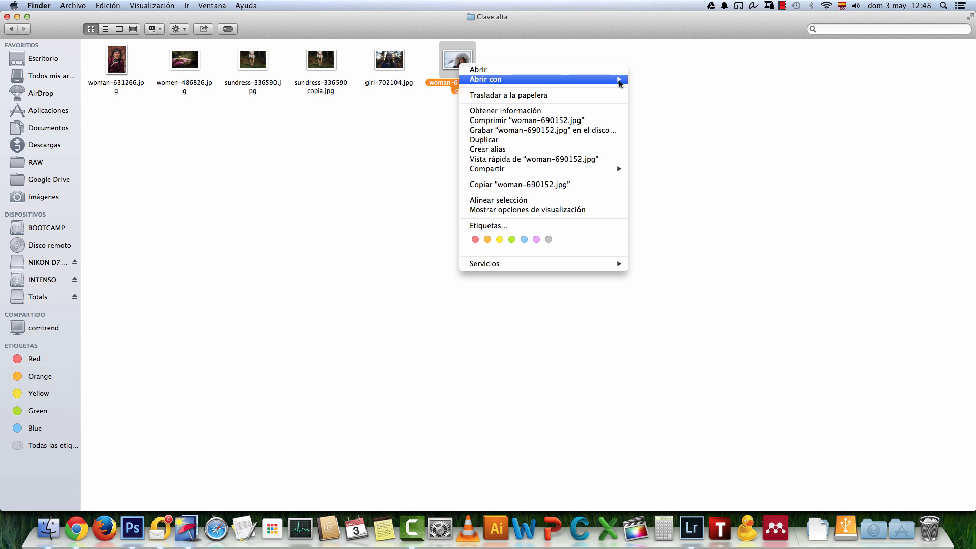
{"action": "key", "text": "Escape"}
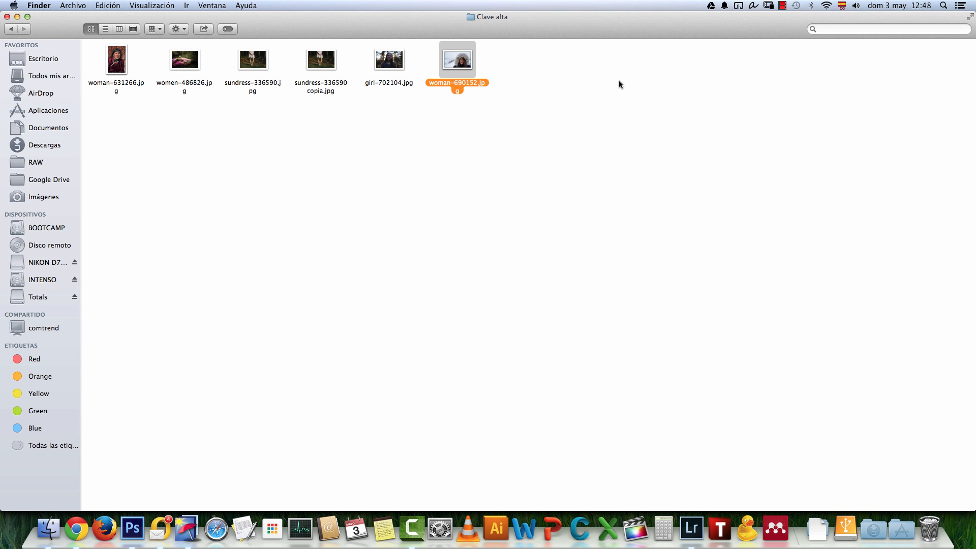
{"action": "right_click", "coordinate": [471, 57]}
{"action": "mouse_move", "coordinate": [584, 69]}
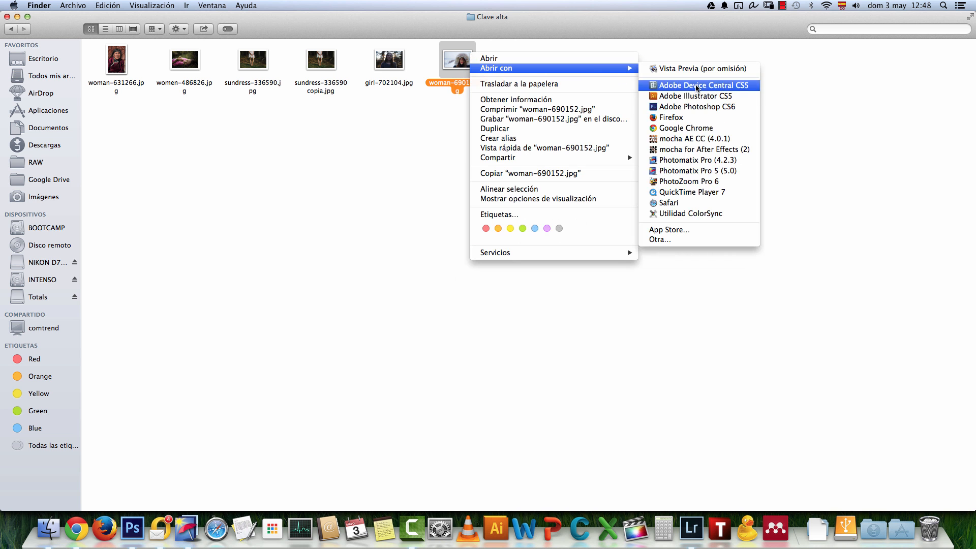
{"action": "left_click", "coordinate": [716, 107]}
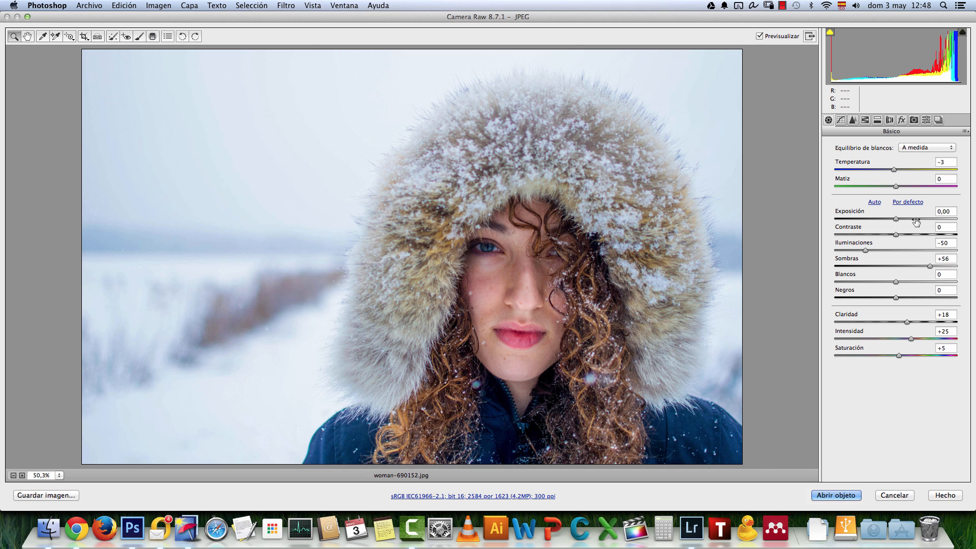
Reset Iluminaciones, Sombras, Claridad, Intensidad, Saturación and Temperatura to 0 in Camera Raw.
{"action": "left_click", "coordinate": [947, 243]}
{"action": "type", "text": "0"}
{"action": "key", "text": "Tab"}
{"action": "type", "text": "0"}
{"action": "left_click", "coordinate": [949, 314]}
{"action": "type", "text": "0"}
{"action": "left_click", "coordinate": [954, 332]}
{"action": "type", "text": "0"}
{"action": "key", "text": "Tab"}
{"action": "type", "text": "0"}
{"action": "left_click", "coordinate": [950, 162]}
{"action": "type", "text": "0"}
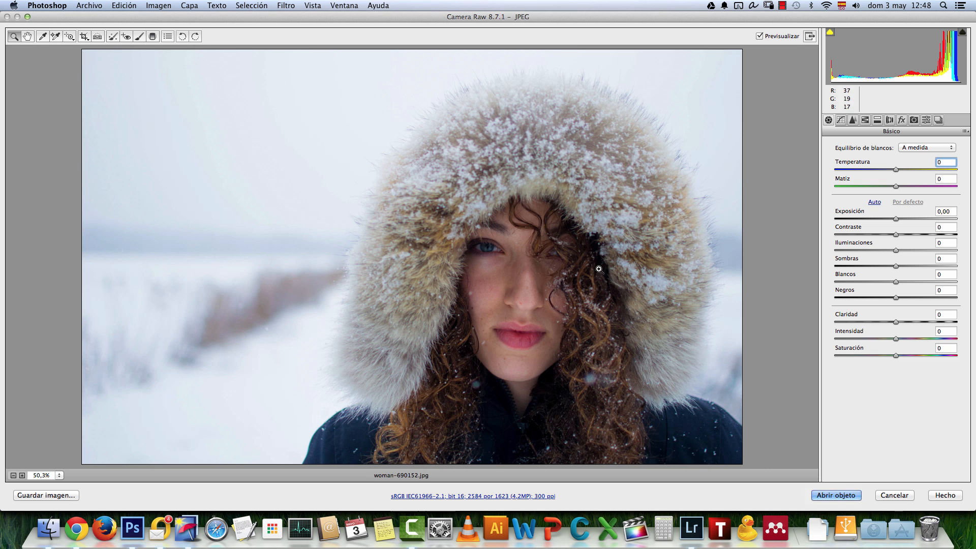
Set Sombras to +43, Iluminaciones to -31, Intensidad to -10 and Temperatura to -6, and open the photo as a smart object.
{"action": "mouse_move", "coordinate": [904, 267]}
{"action": "left_mouse_down"}
{"action": "mouse_move", "coordinate": [938, 266]}
{"action": "mouse_move", "coordinate": [920, 266]}
{"action": "left_mouse_up"}
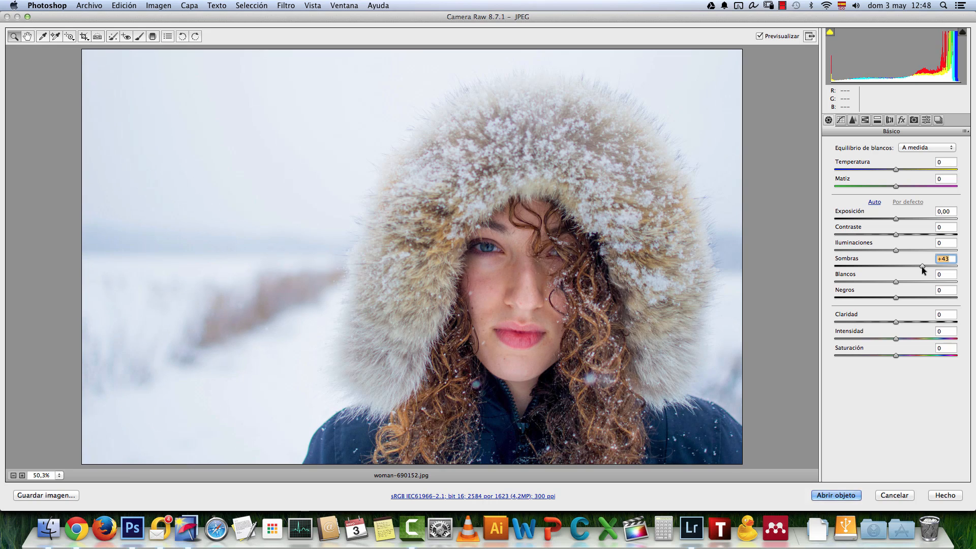
{"action": "left_click_drag", "start_coordinate": [864, 249], "coordinate": [875, 249]}
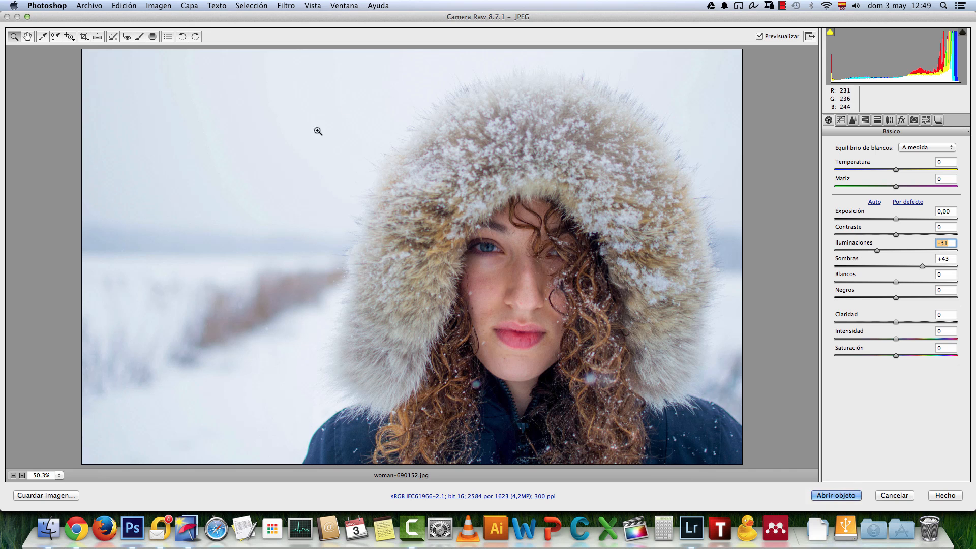
{"action": "left_click_drag", "start_coordinate": [886, 337], "coordinate": [889, 336]}
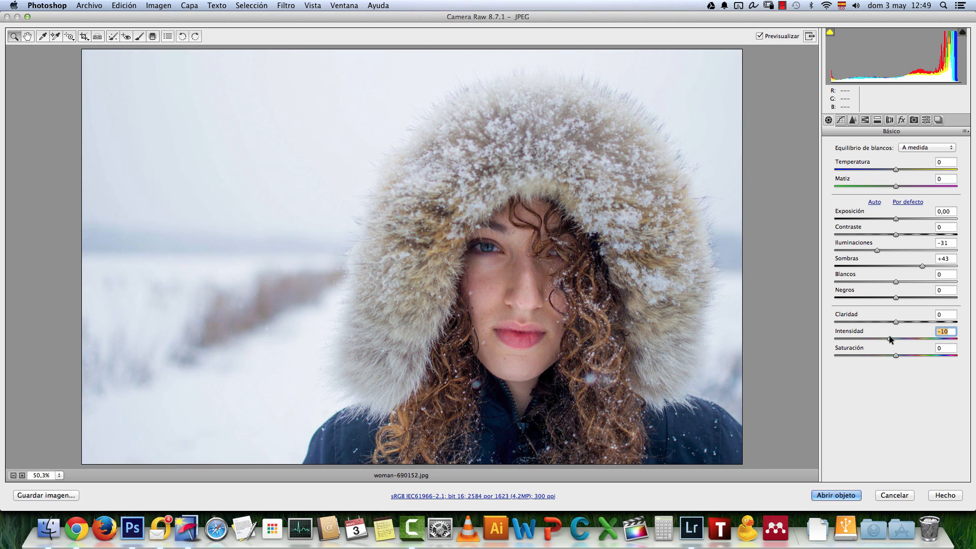
{"action": "left_click_drag", "start_coordinate": [896, 171], "coordinate": [892, 172]}
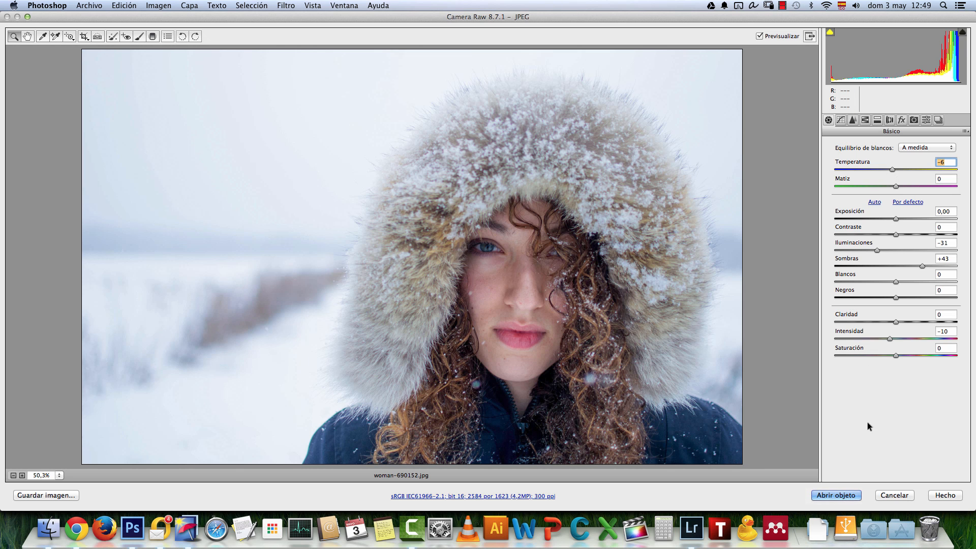
{"action": "left_click", "coordinate": [834, 495]}
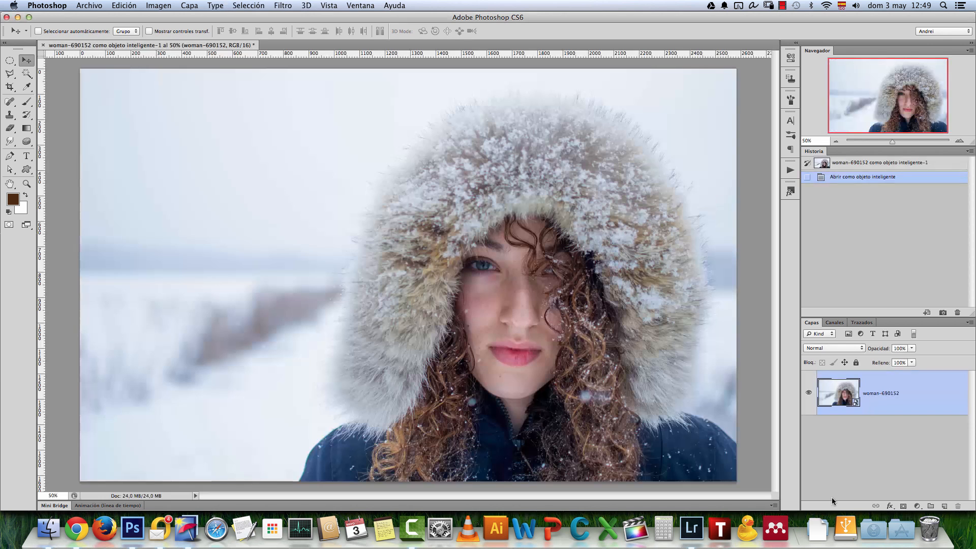
Play the Tonos action on the woman-690152 photo.
{"action": "left_click", "coordinate": [790, 170]}
{"action": "left_click", "coordinate": [622, 194]}
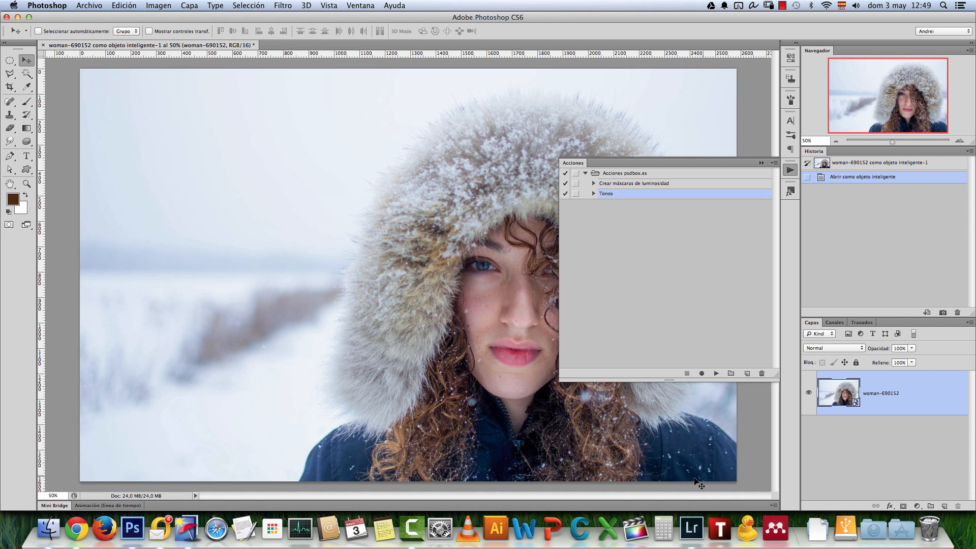
{"action": "left_click", "coordinate": [716, 373]}
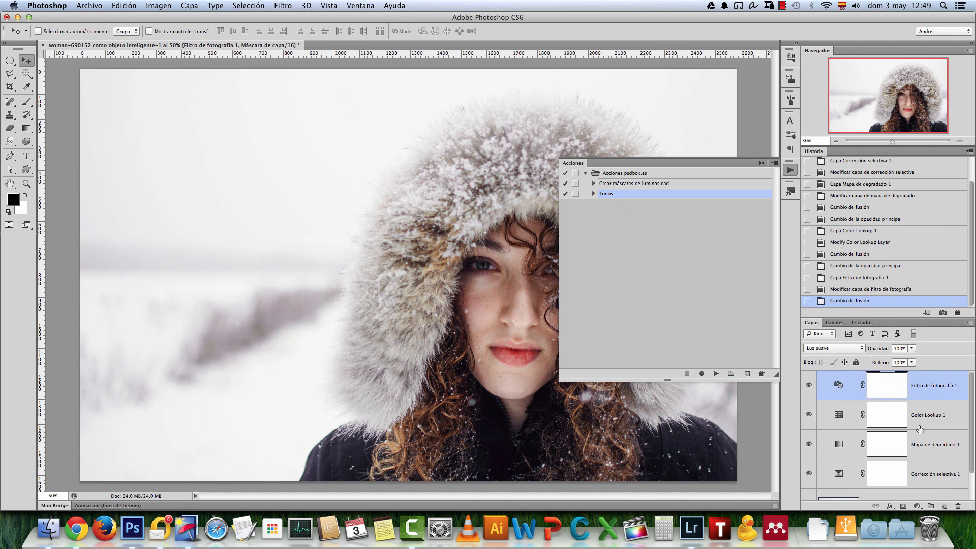
Lower the opacity of the Filtro de fotografía 1 layer to 19%.
{"action": "left_click", "coordinate": [912, 348]}
{"action": "left_click_drag", "start_coordinate": [915, 358], "coordinate": [879, 361]}
{"action": "left_click", "coordinate": [762, 163]}
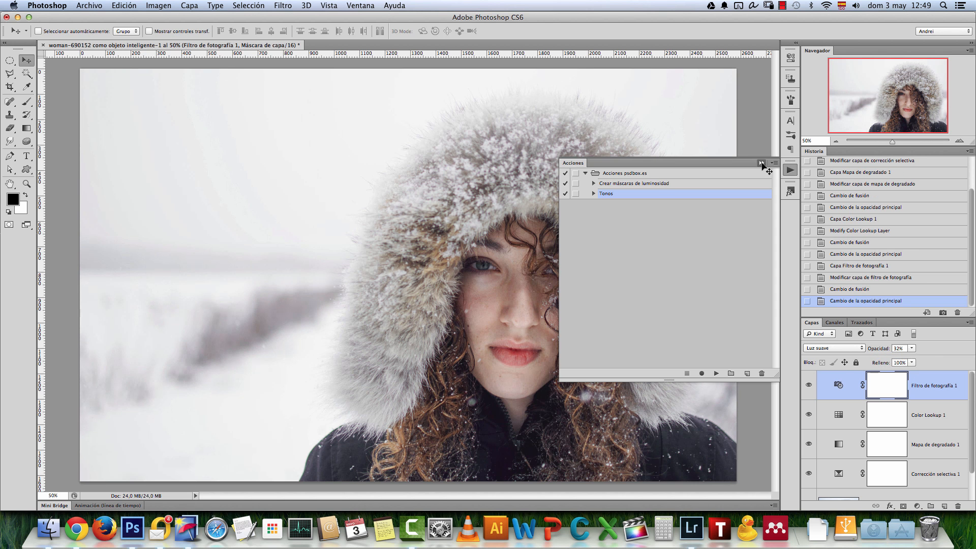
{"action": "left_click", "coordinate": [912, 348]}
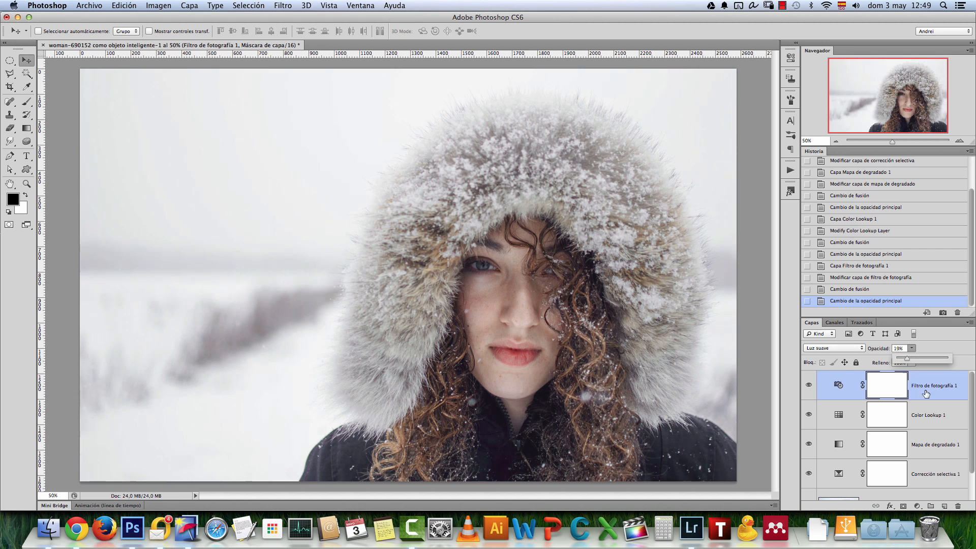
{"action": "left_click", "coordinate": [839, 385]}
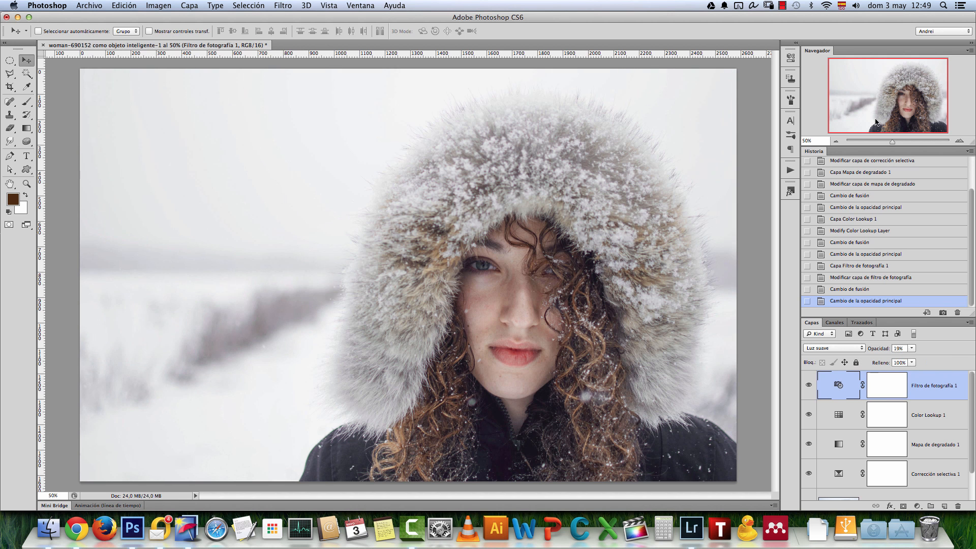
Set Amarillo to +34 for the Rojos range in the Corrección selectiva 1 layer.
{"action": "left_click", "coordinate": [959, 141]}
{"action": "left_click_drag", "start_coordinate": [949, 126], "coordinate": [926, 113]}
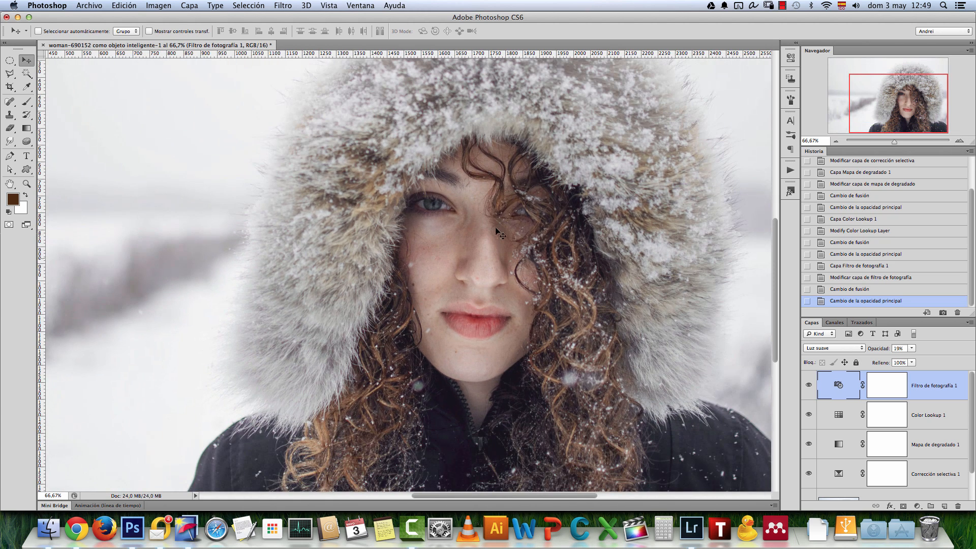
{"action": "left_click_drag", "start_coordinate": [971, 393], "coordinate": [971, 422]}
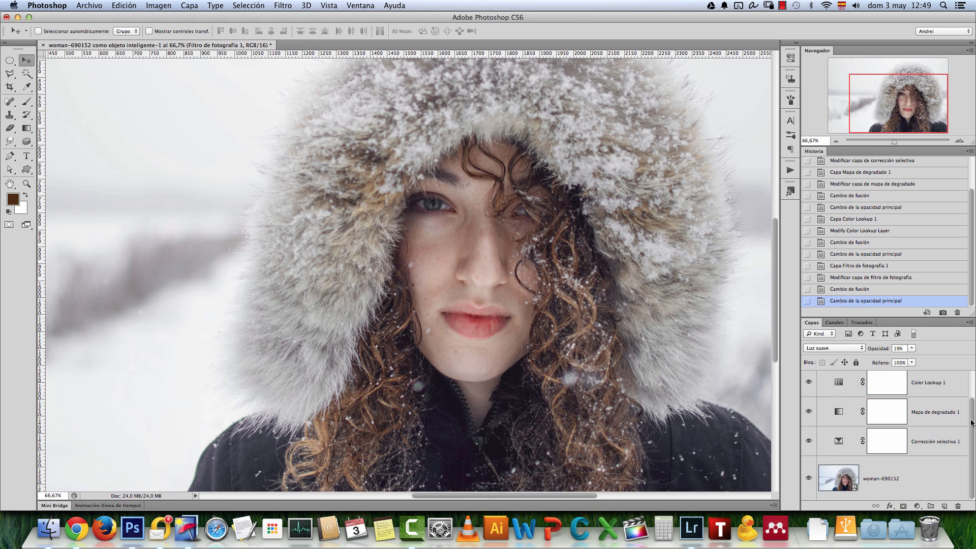
{"action": "left_click", "coordinate": [834, 440]}
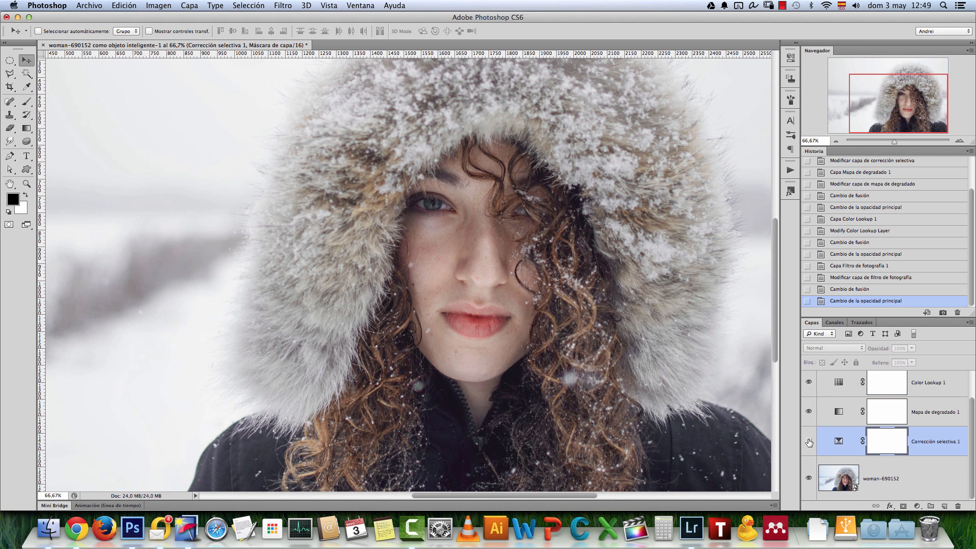
{"action": "double_click", "coordinate": [839, 441]}
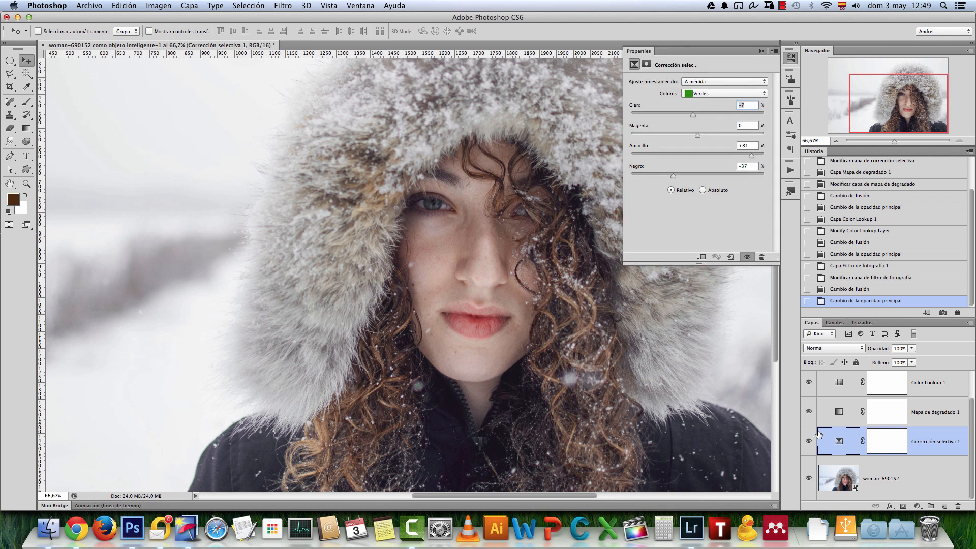
{"action": "left_click", "coordinate": [699, 93]}
{"action": "left_click", "coordinate": [707, 78]}
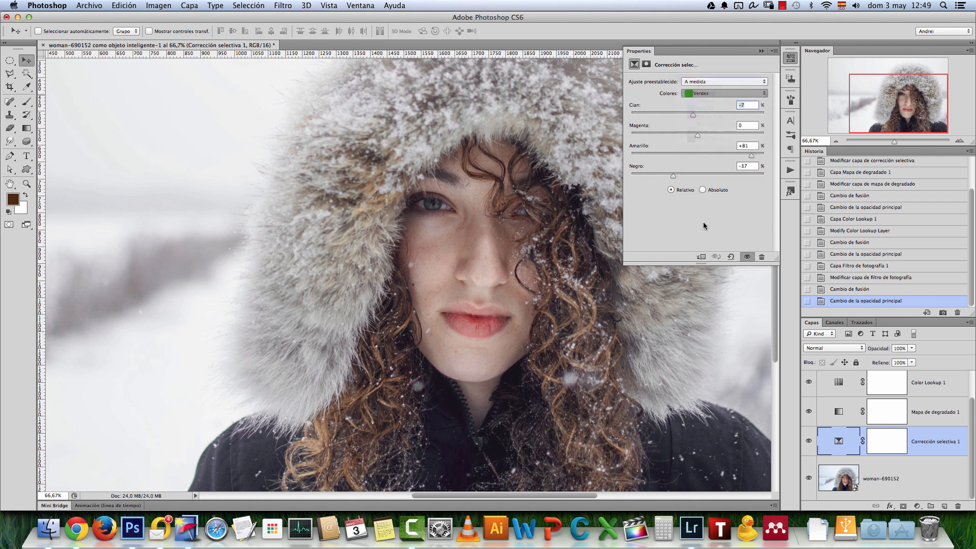
{"action": "left_click_drag", "start_coordinate": [698, 156], "coordinate": [720, 155]}
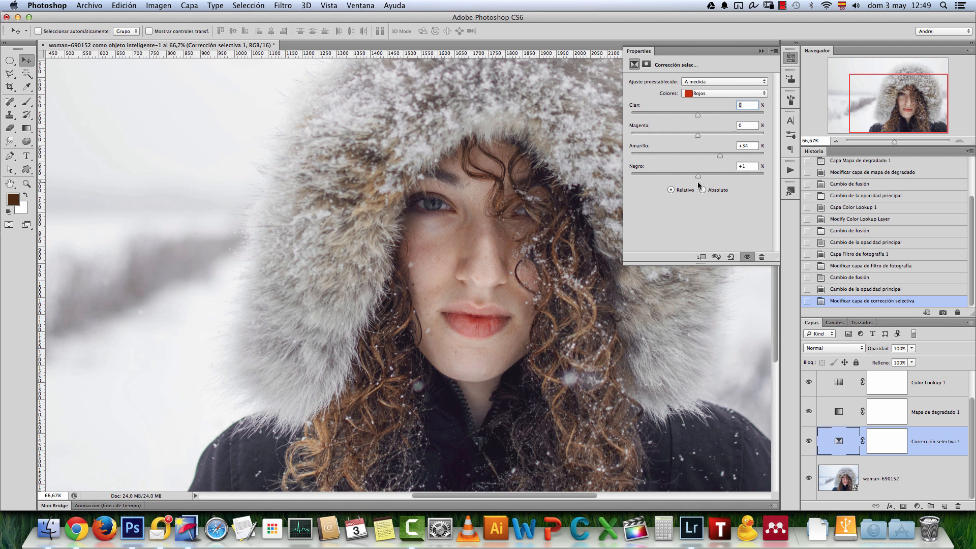
Raise Negro slightly and reduce Cian for a second color range of the Corrección selectiva 1 layer.
{"action": "left_click", "coordinate": [704, 93]}
{"action": "left_click", "coordinate": [706, 105]}
{"action": "mouse_move", "coordinate": [673, 174]}
{"action": "left_mouse_down"}
{"action": "mouse_move", "coordinate": [711, 173]}
{"action": "mouse_move", "coordinate": [678, 176]}
{"action": "left_mouse_up"}
{"action": "left_click_drag", "start_coordinate": [698, 116], "coordinate": [677, 122]}
{"action": "left_click", "coordinate": [761, 51]}
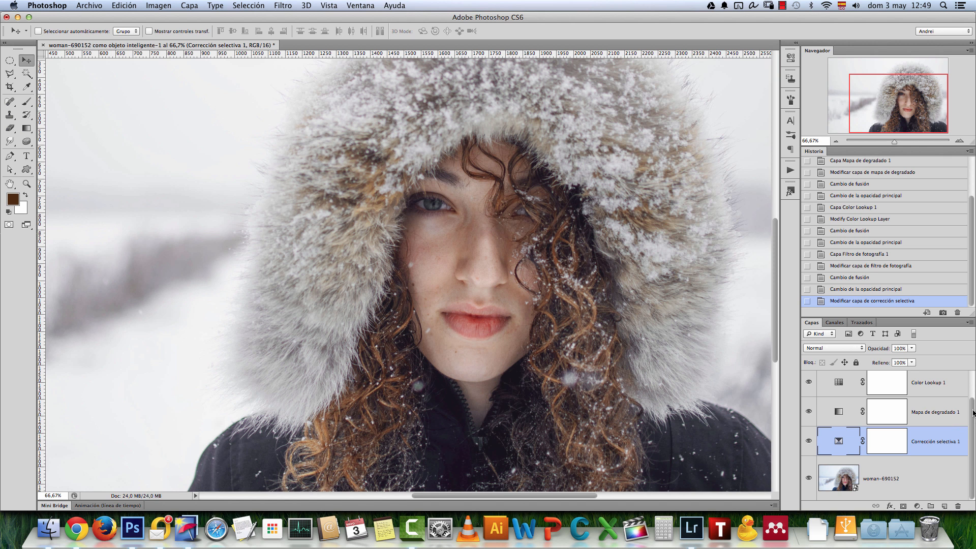
Lower the opacity of the Color Lookup 1 layer to 20%.
{"action": "left_click_drag", "start_coordinate": [973, 412], "coordinate": [973, 380]}
{"action": "left_click", "coordinate": [909, 414]}
{"action": "left_click", "coordinate": [809, 415]}
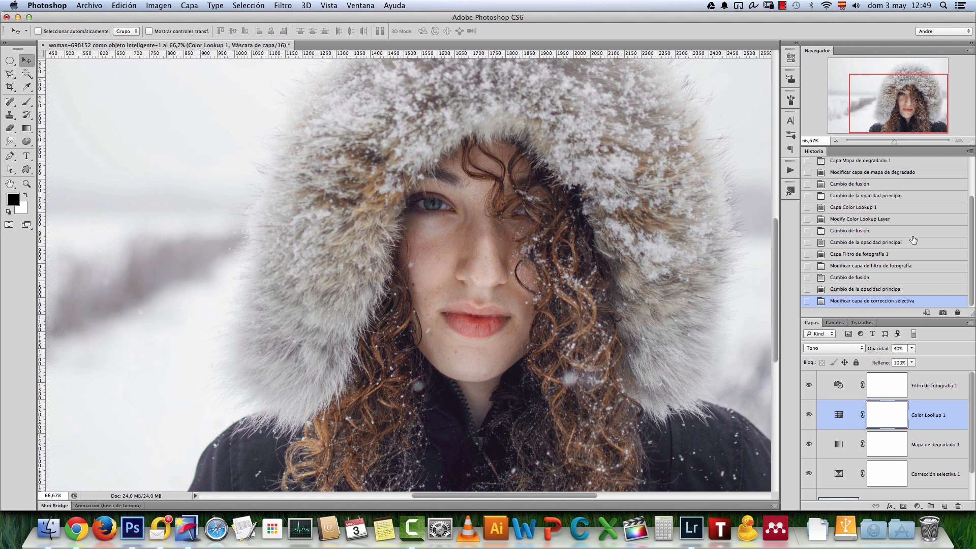
{"action": "left_click", "coordinate": [905, 348]}
{"action": "type", "text": "20"}
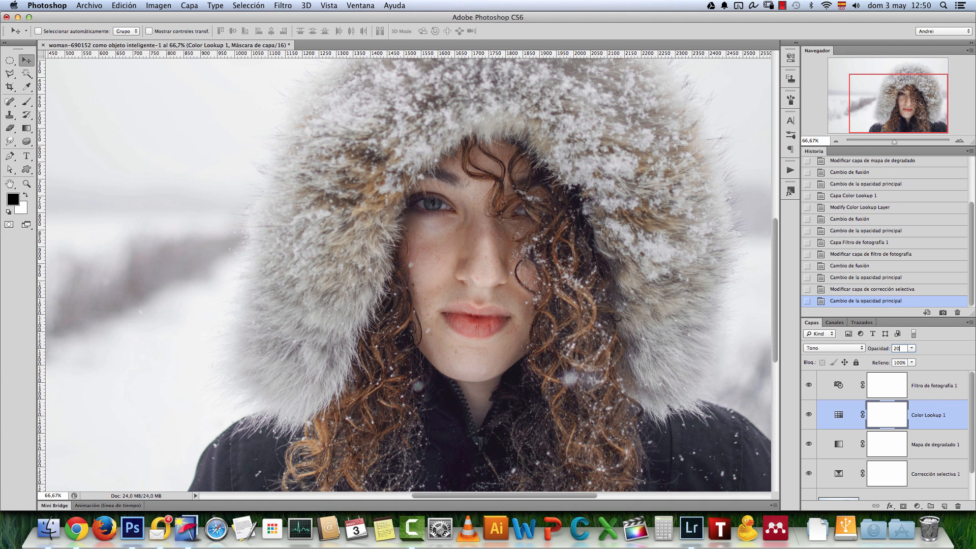
{"action": "left_click", "coordinate": [836, 142]}
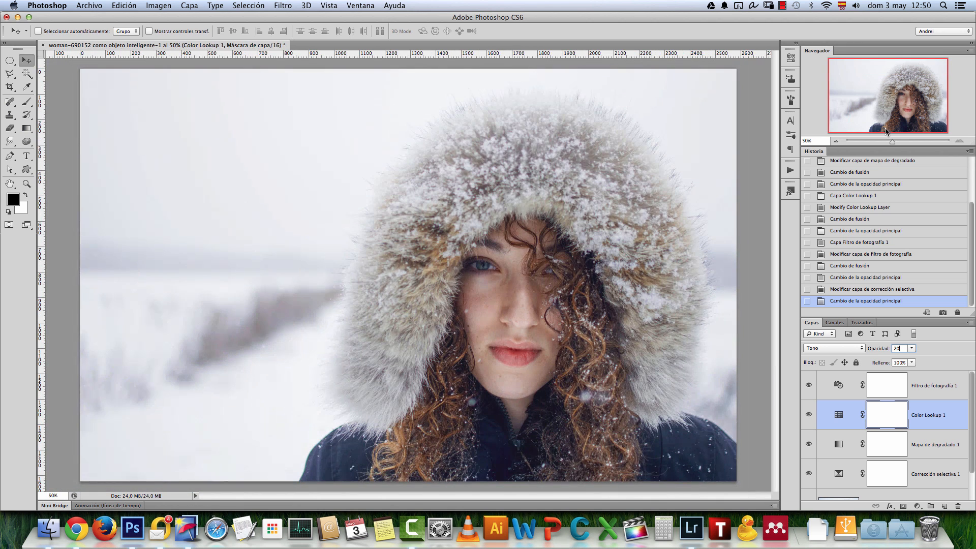
Add a Curvas adjustment layer above Filtro de fotografía 1 with Azul channel points at input 29, output 32 and input 191, output 185.
{"action": "left_click", "coordinate": [941, 389]}
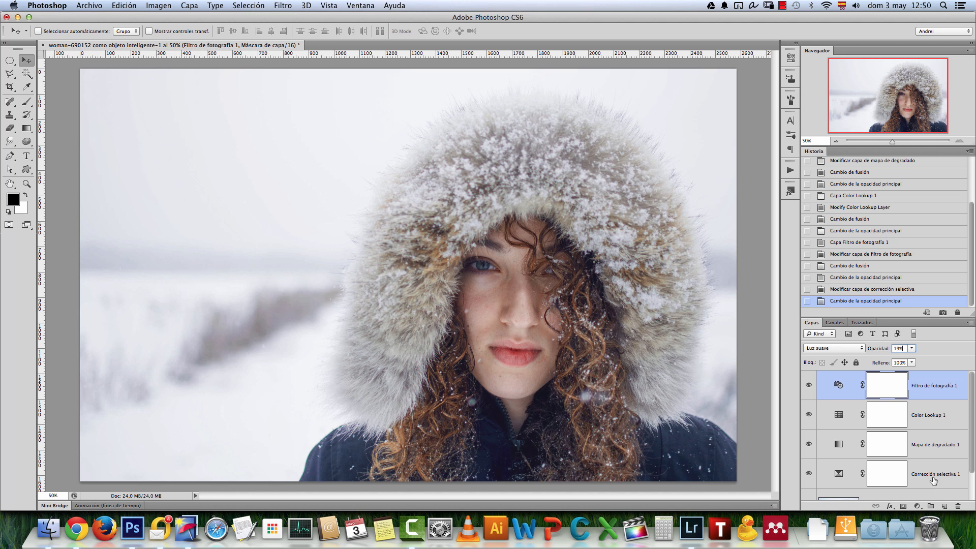
{"action": "left_click", "coordinate": [919, 506]}
{"action": "left_click", "coordinate": [920, 390]}
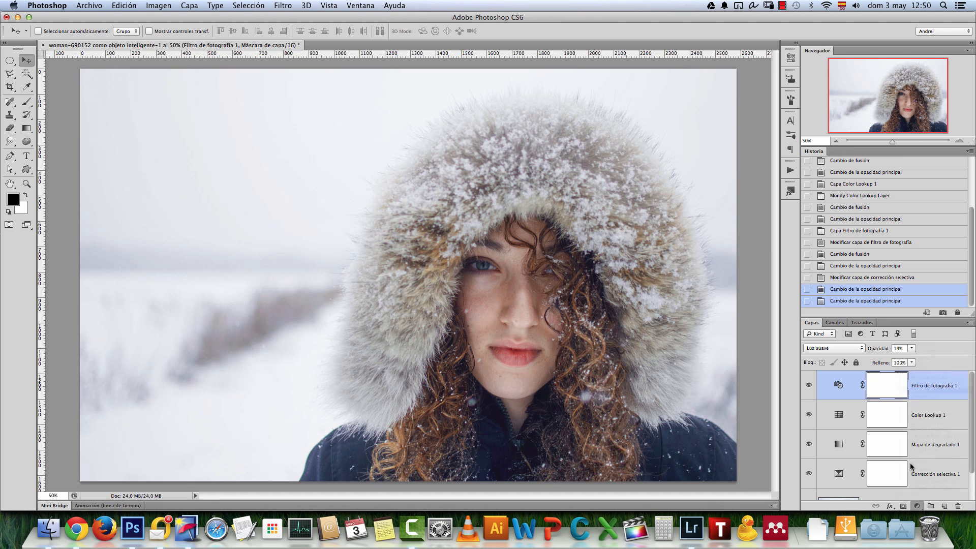
{"action": "left_click", "coordinate": [673, 93]}
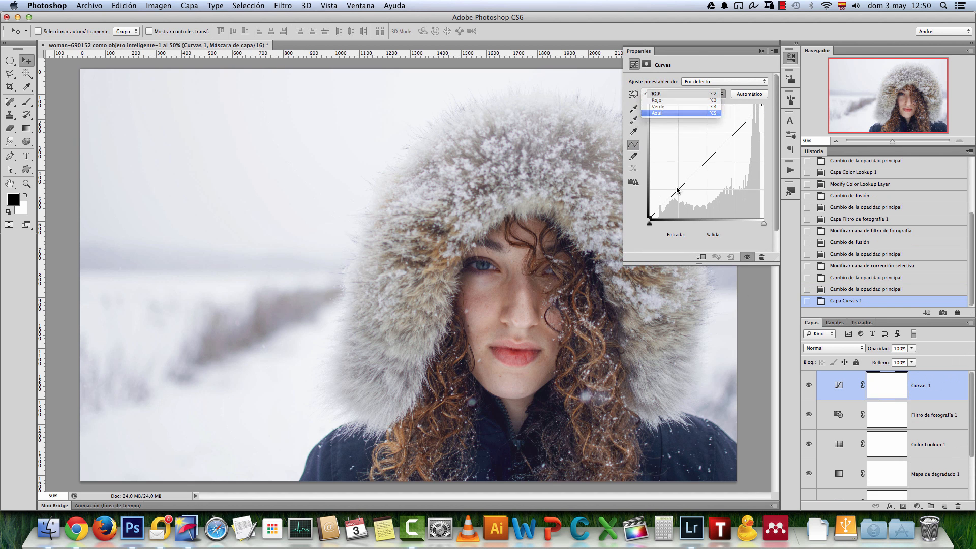
{"action": "left_click", "coordinate": [663, 121]}
{"action": "left_click_drag", "start_coordinate": [662, 211], "coordinate": [662, 201]}
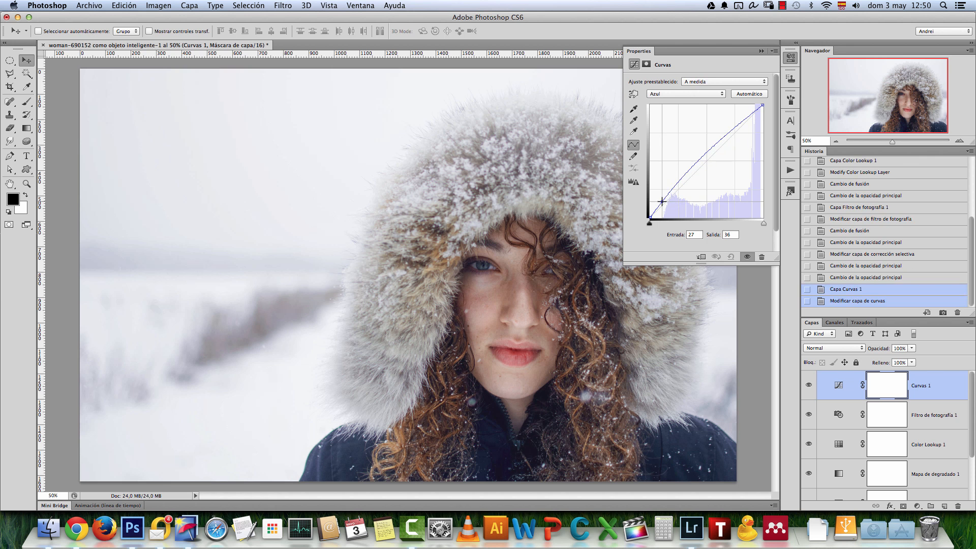
{"action": "left_click_drag", "start_coordinate": [729, 135], "coordinate": [735, 136]}
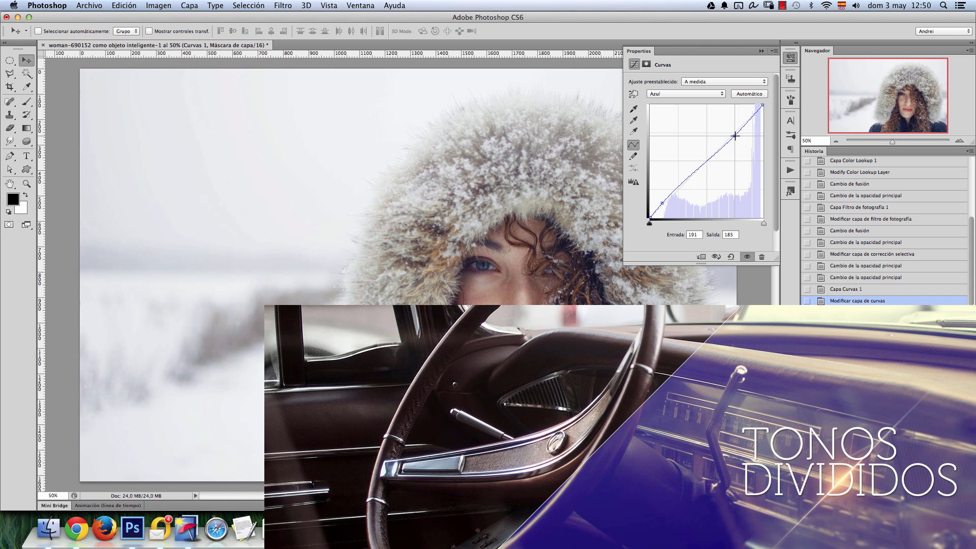
{"action": "left_click_drag", "start_coordinate": [663, 204], "coordinate": [664, 202]}
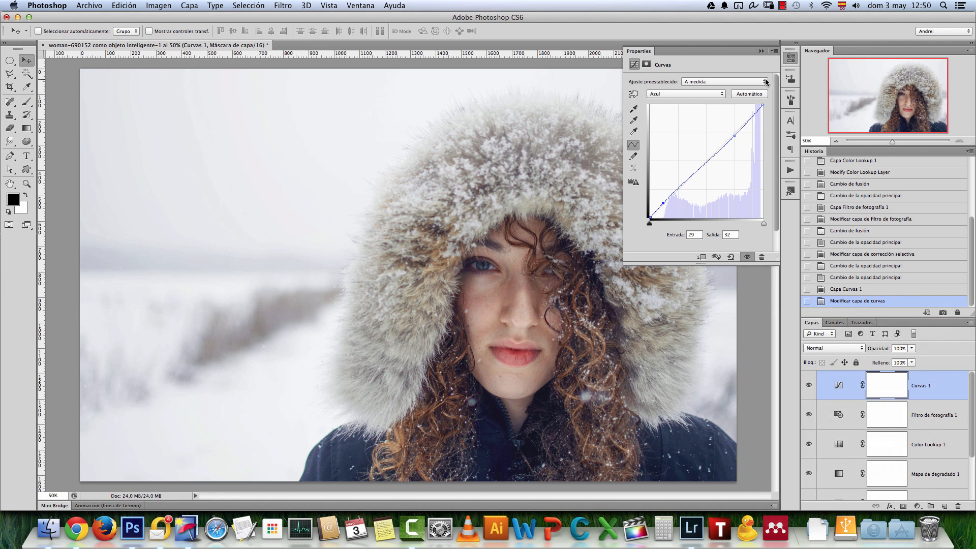
{"action": "left_click", "coordinate": [763, 51]}
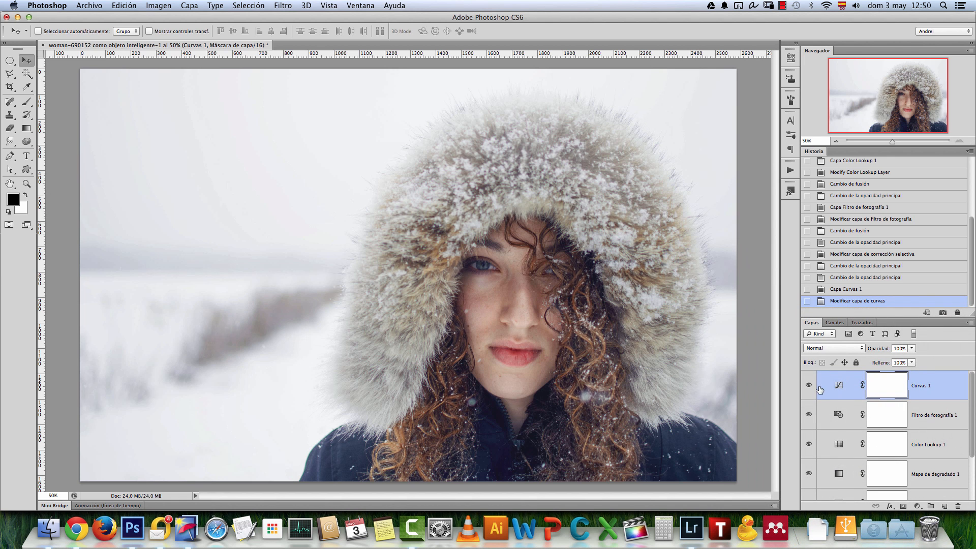
Stamp a merged copy of all visible layers onto a new layer above Curvas 1.
{"action": "scroll", "coordinate": [969, 392], "scroll_direction": "down", "scroll_amount": 1}
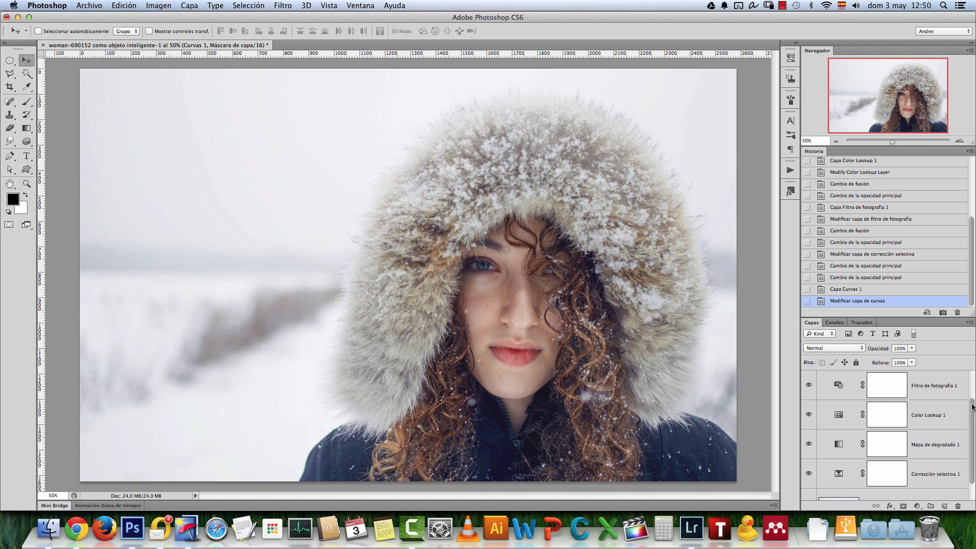
{"action": "scroll", "coordinate": [971, 407], "scroll_direction": "up", "scroll_amount": 1}
{"action": "left_click", "coordinate": [959, 389]}
{"action": "key", "text": "alt+shift+super+e"}
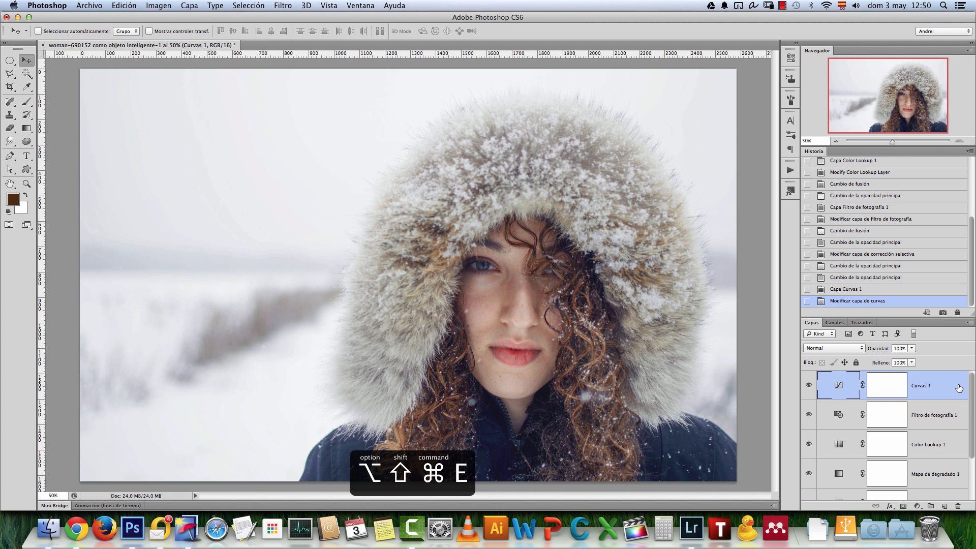
Apply the Paso alto filter with a small radius to the merged copy and set its blend mode to Superponer.
{"action": "left_click", "coordinate": [282, 5]}
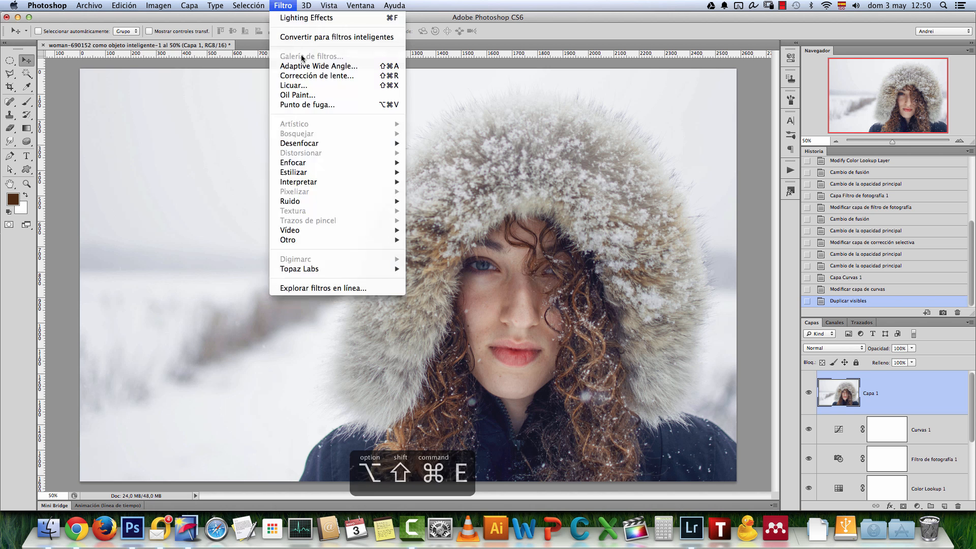
{"action": "mouse_move", "coordinate": [354, 240]}
{"action": "left_click", "coordinate": [438, 280]}
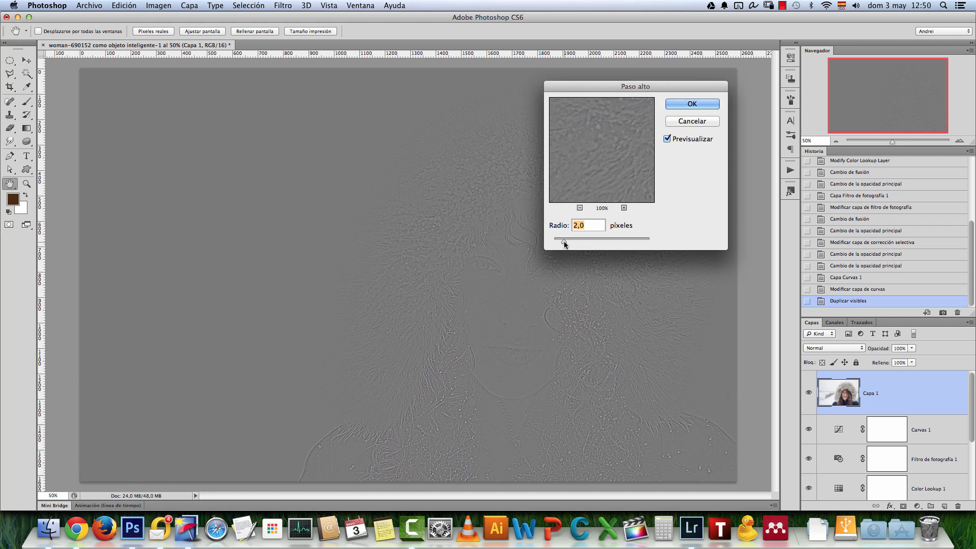
{"action": "left_click_drag", "start_coordinate": [565, 244], "coordinate": [562, 243]}
{"action": "left_click", "coordinate": [690, 104]}
{"action": "left_click", "coordinate": [842, 352]}
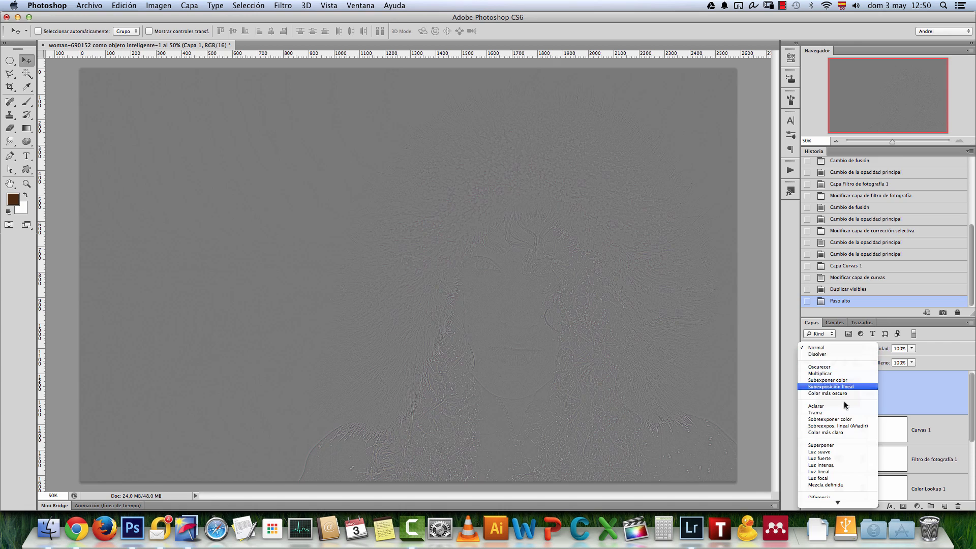
{"action": "left_click", "coordinate": [833, 452]}
Inspect the sharpened face detail and compare the original woman-690152 photo with the version showing all adjustment layers.
{"action": "left_click", "coordinate": [958, 141]}
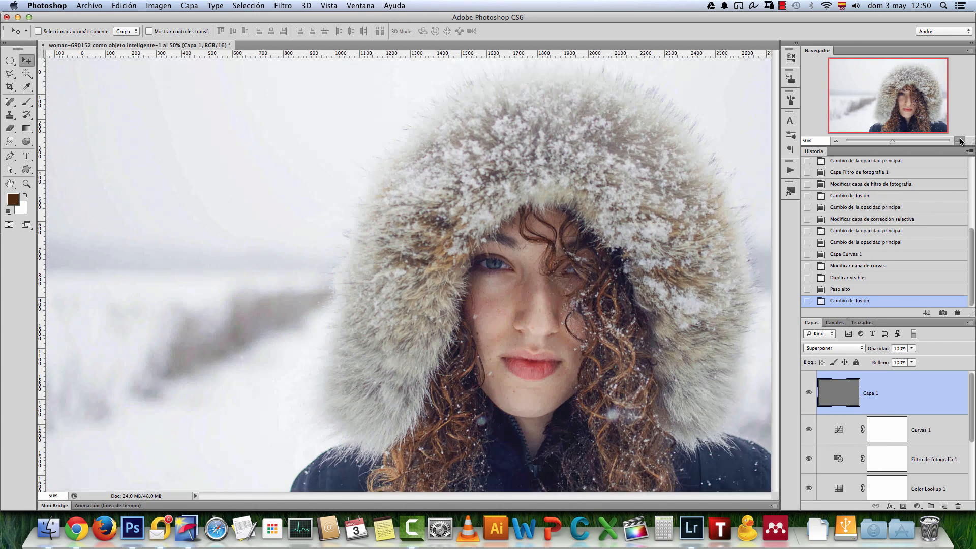
{"action": "left_click", "coordinate": [959, 141]}
{"action": "left_click_drag", "start_coordinate": [903, 91], "coordinate": [917, 96]}
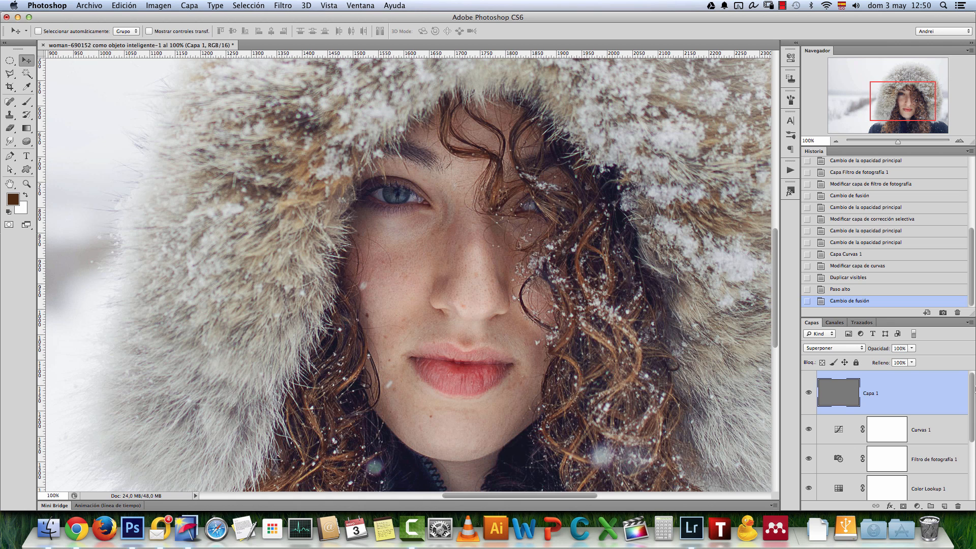
{"action": "scroll", "coordinate": [971, 393], "scroll_direction": "down", "scroll_amount": 5}
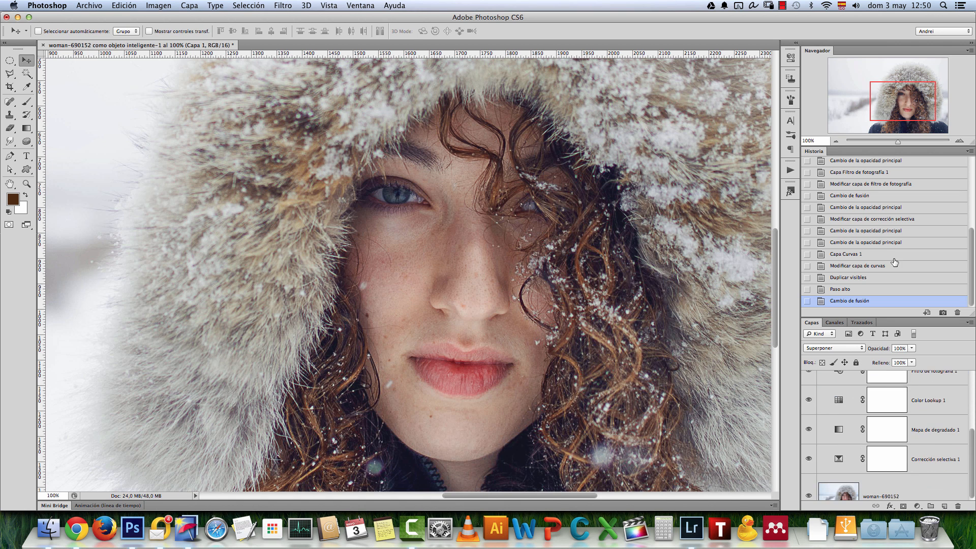
{"action": "left_click", "coordinate": [835, 141]}
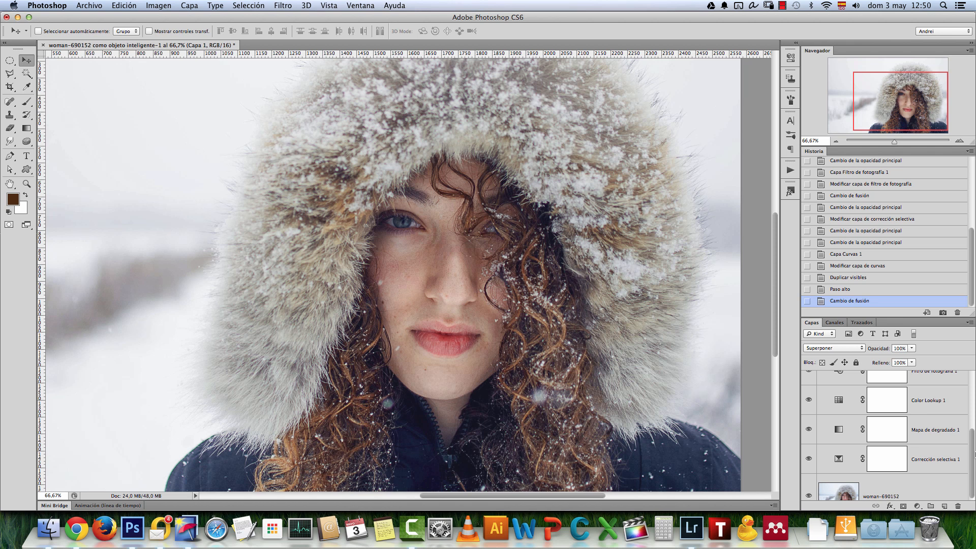
{"action": "scroll", "coordinate": [970, 446], "scroll_direction": "down", "scroll_amount": 2}
{"action": "left_click", "coordinate": [809, 479], "text": "alt"}
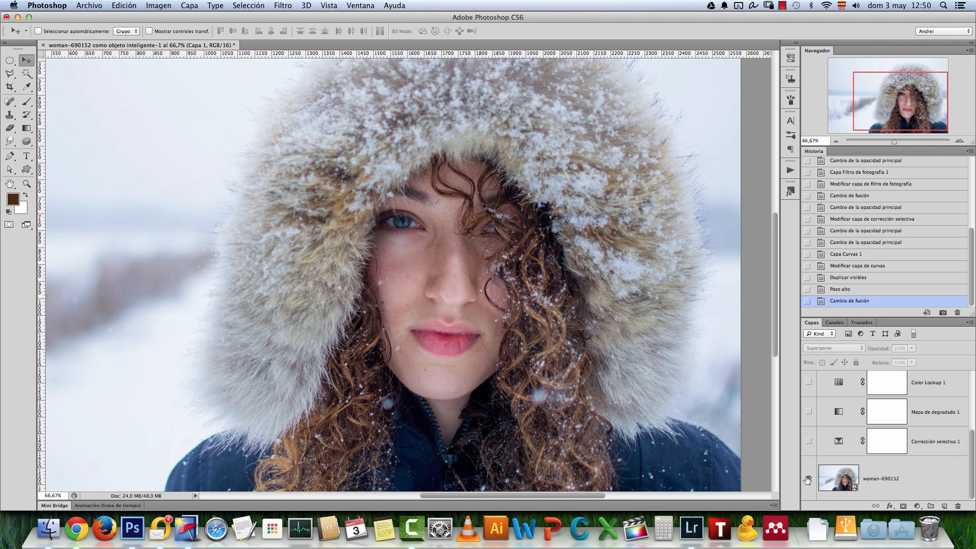
{"action": "left_click", "coordinate": [808, 479], "text": "alt"}
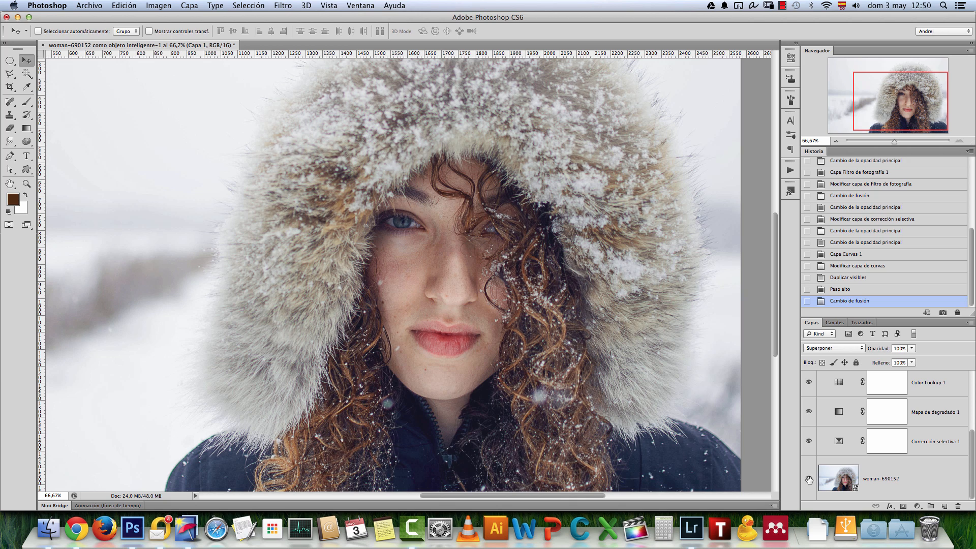
{"action": "left_click", "coordinate": [809, 478], "text": "alt"}
{"action": "left_click", "coordinate": [808, 478], "text": "alt"}
{"action": "left_click", "coordinate": [836, 141]}
{"action": "left_click", "coordinate": [809, 479], "text": "alt"}
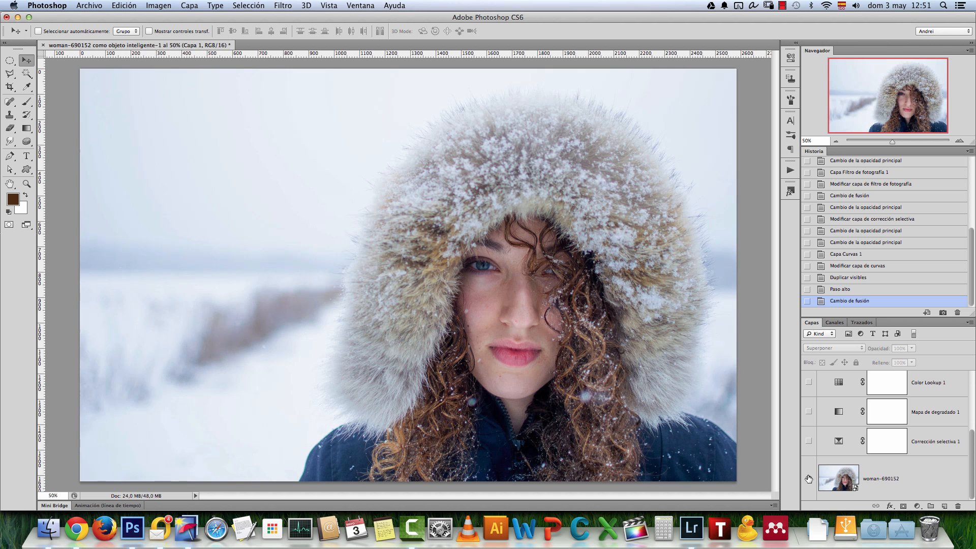
{"action": "left_click", "coordinate": [809, 479], "text": "alt"}
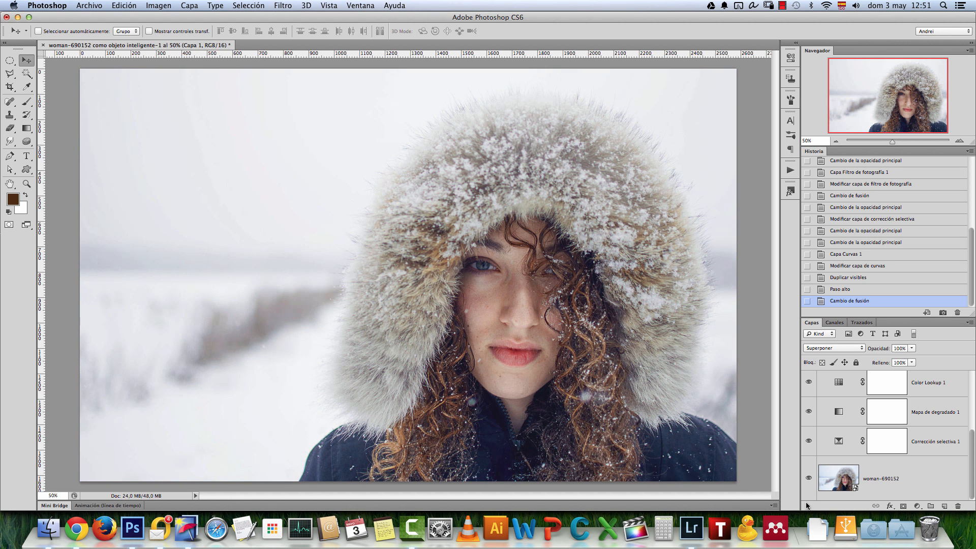